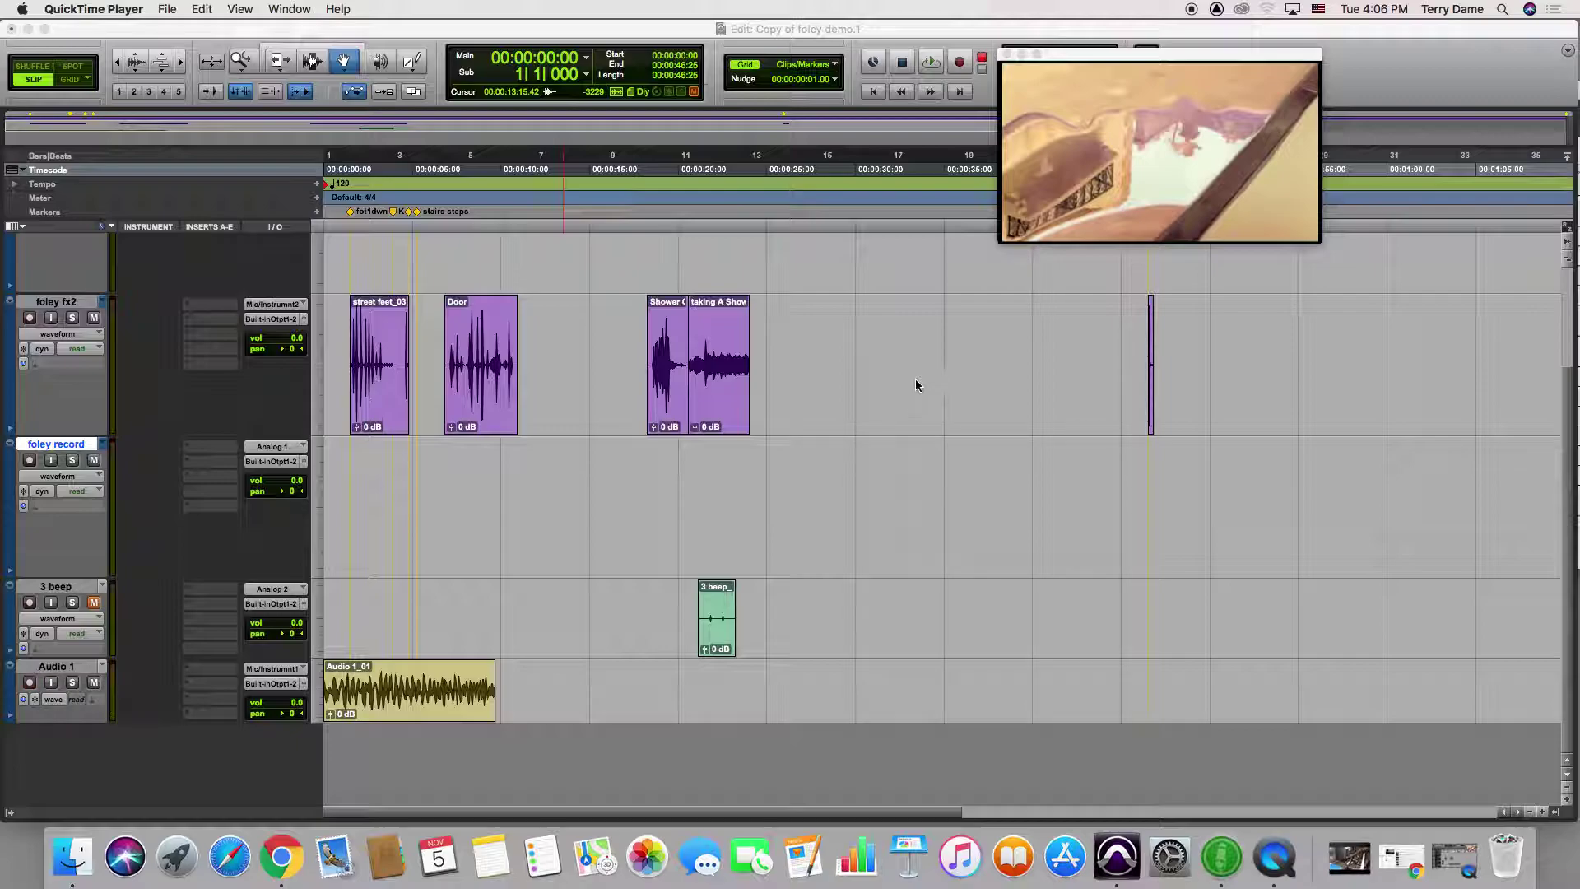
Step: Snap the end of the 3 beep clip to the lipstick marker at 00:00:46:15, with the video window moved aside
drag(1086, 64, 1274, 49)
click(1121, 356)
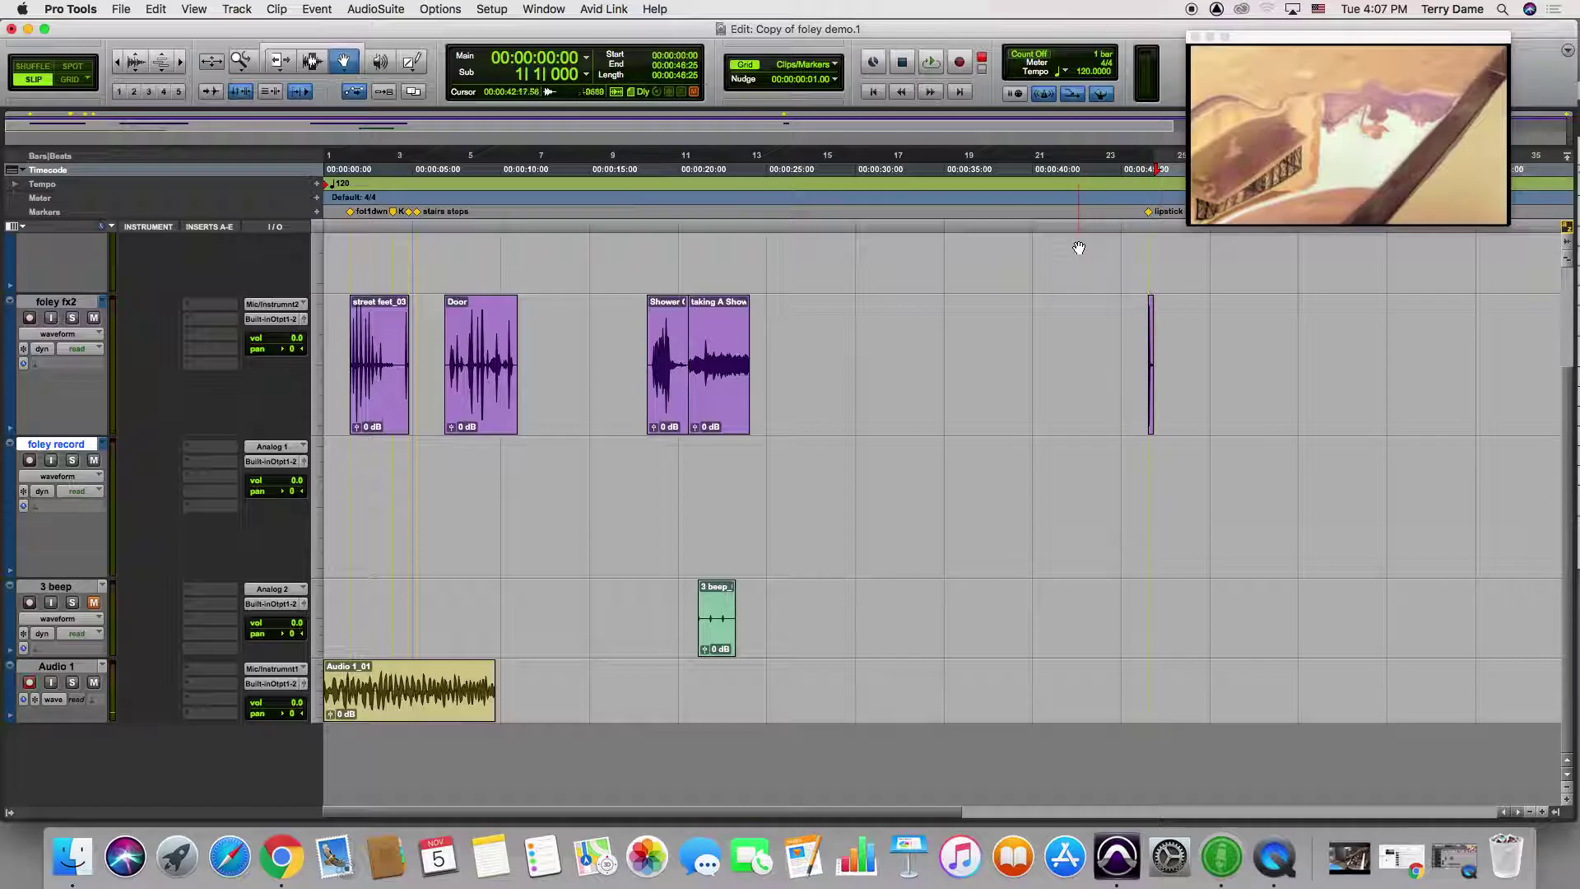
click(1151, 213)
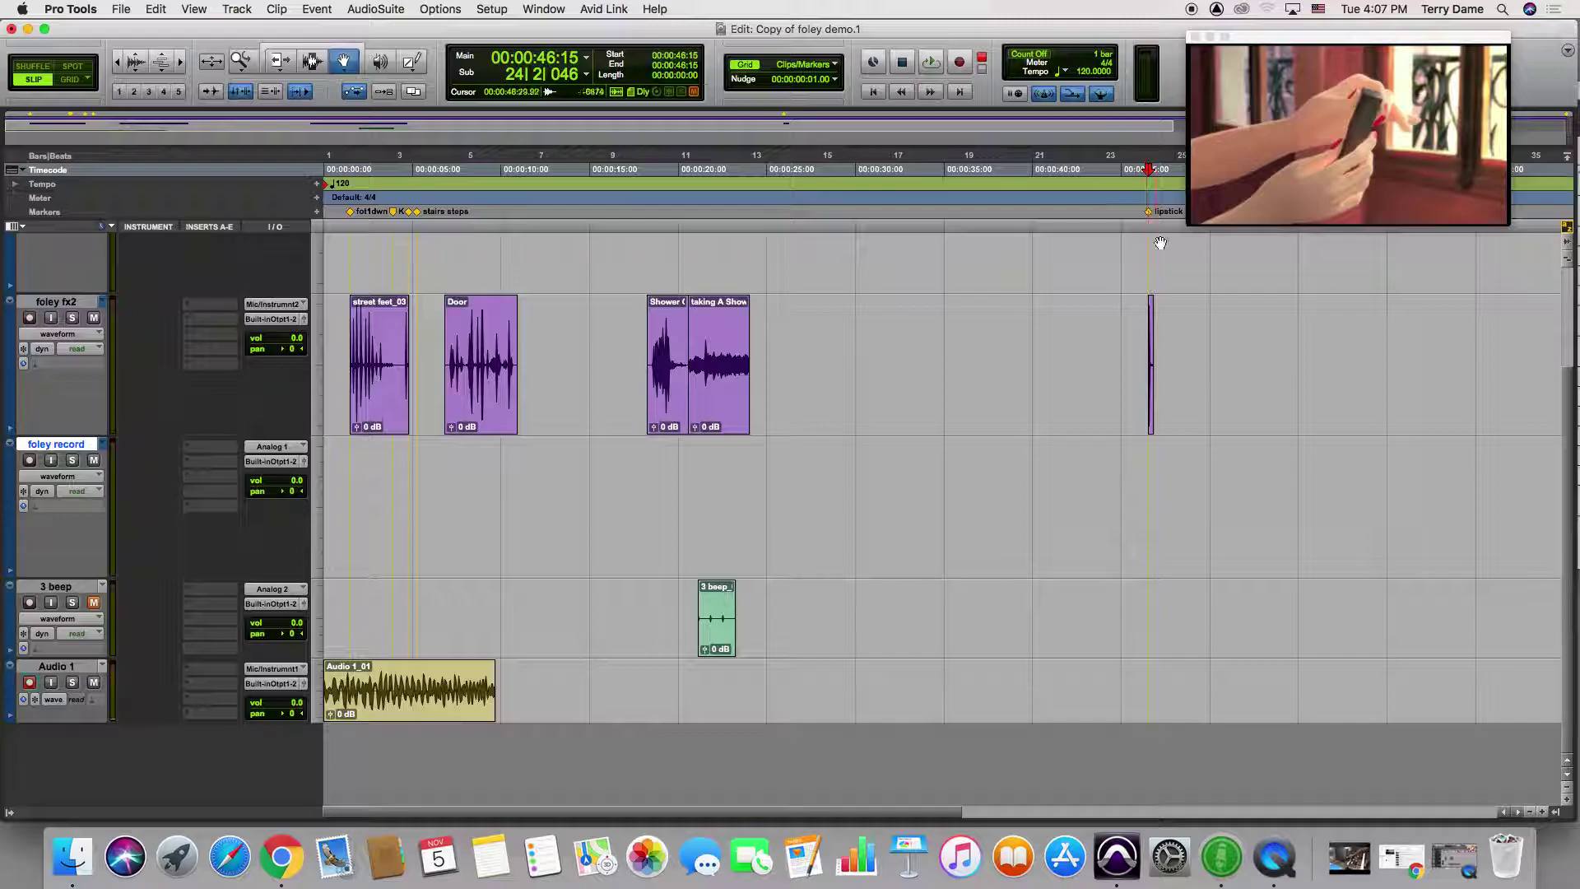
click(720, 630)
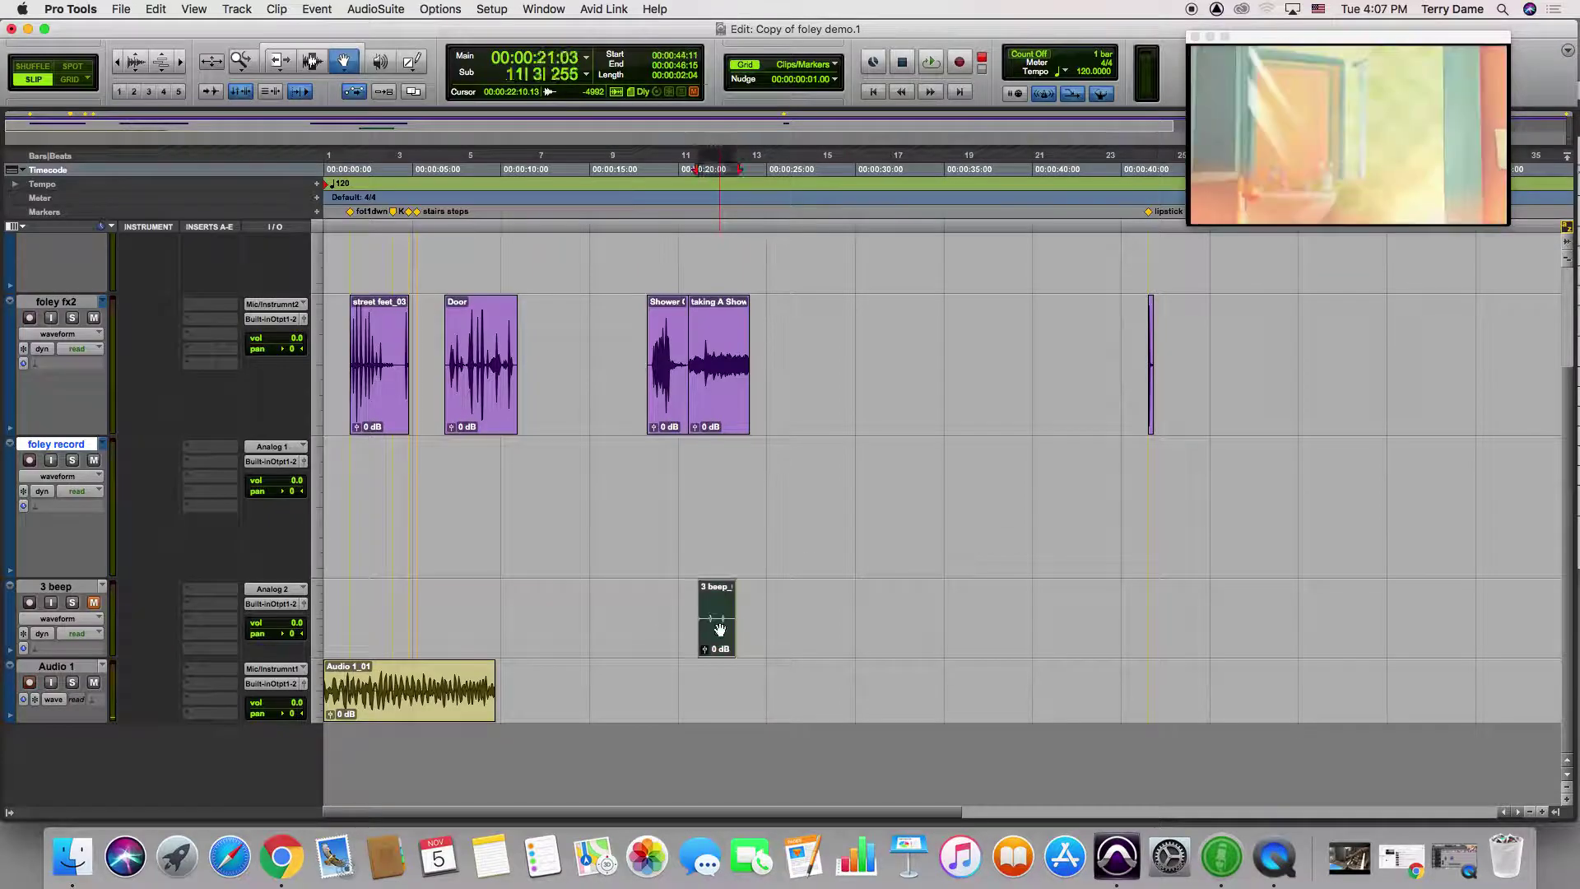
ctrl+super+click(720, 631)
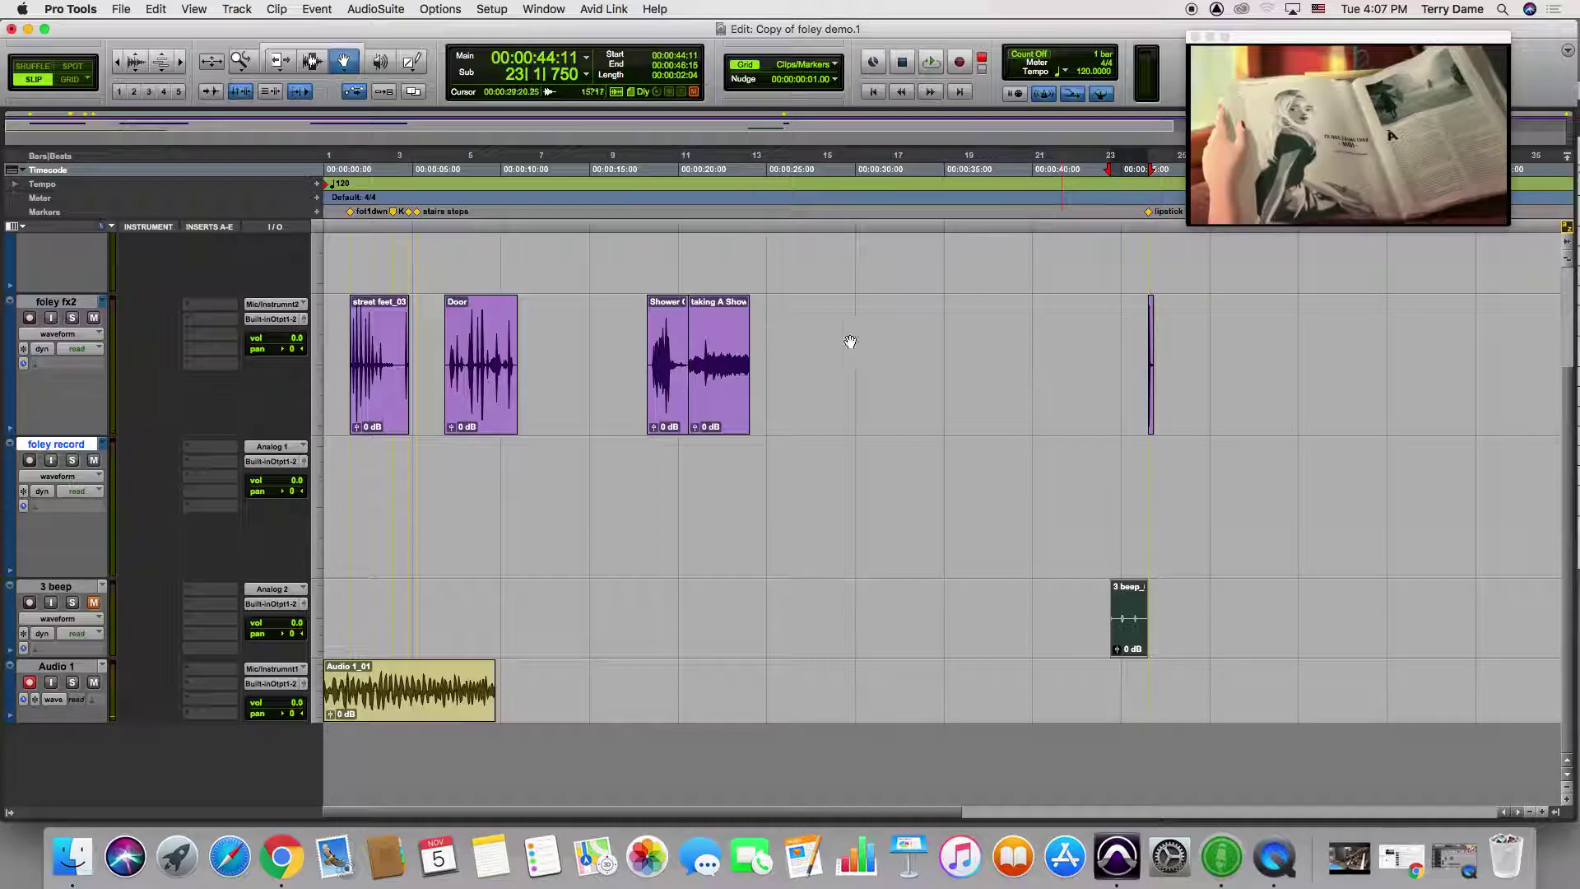
Step: Position the edit cursor at 00:00:54:28 and snap the end of the 3 beep clip to it
drag(1292, 47, 1023, 35)
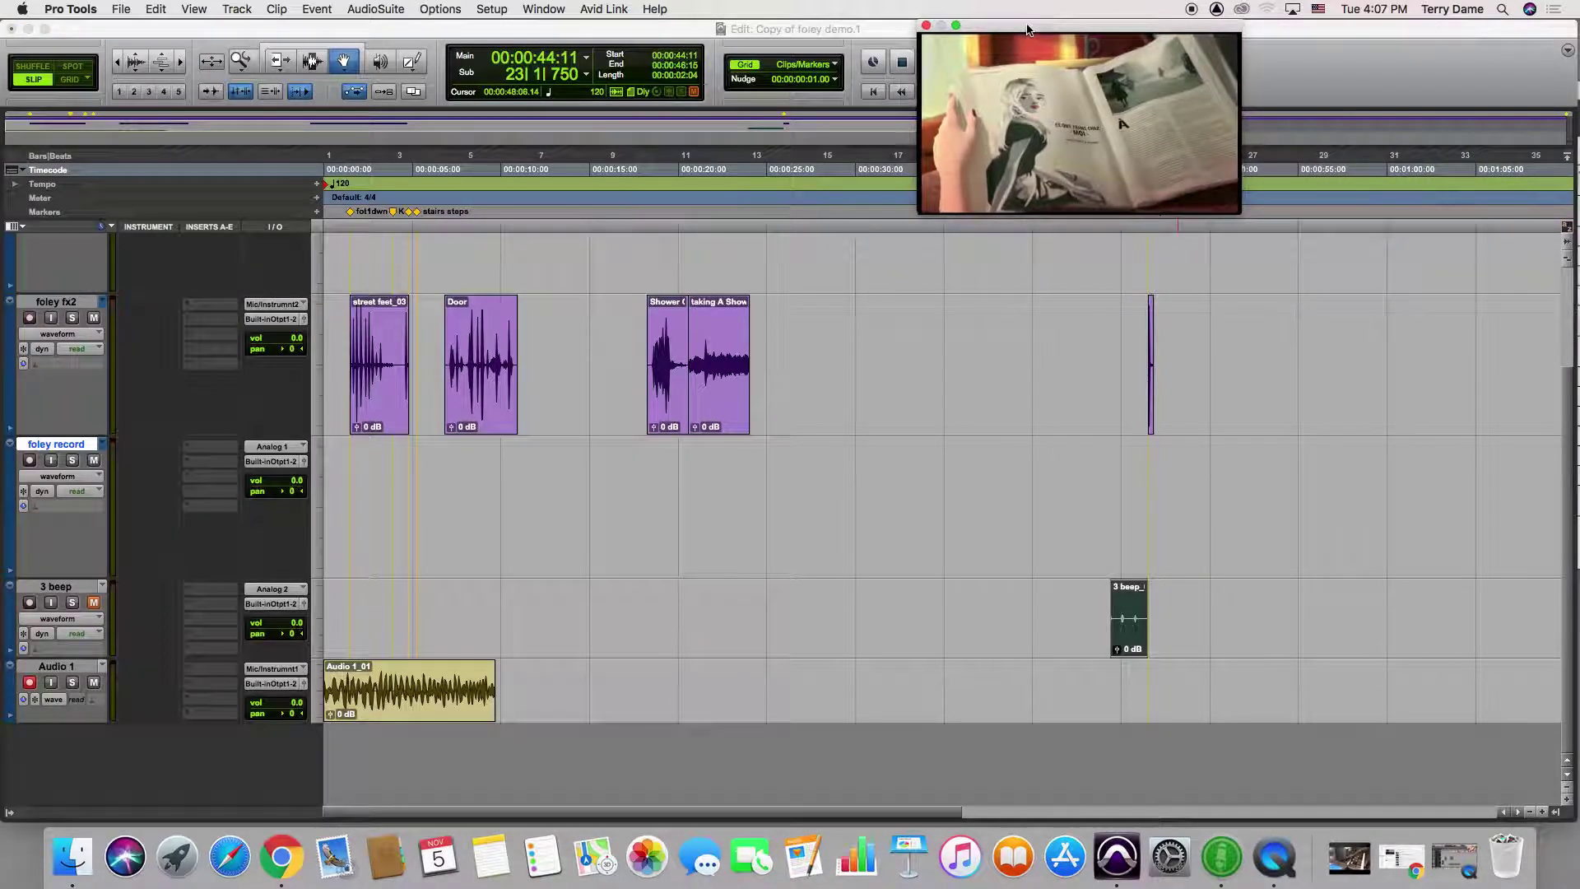
click(1297, 226)
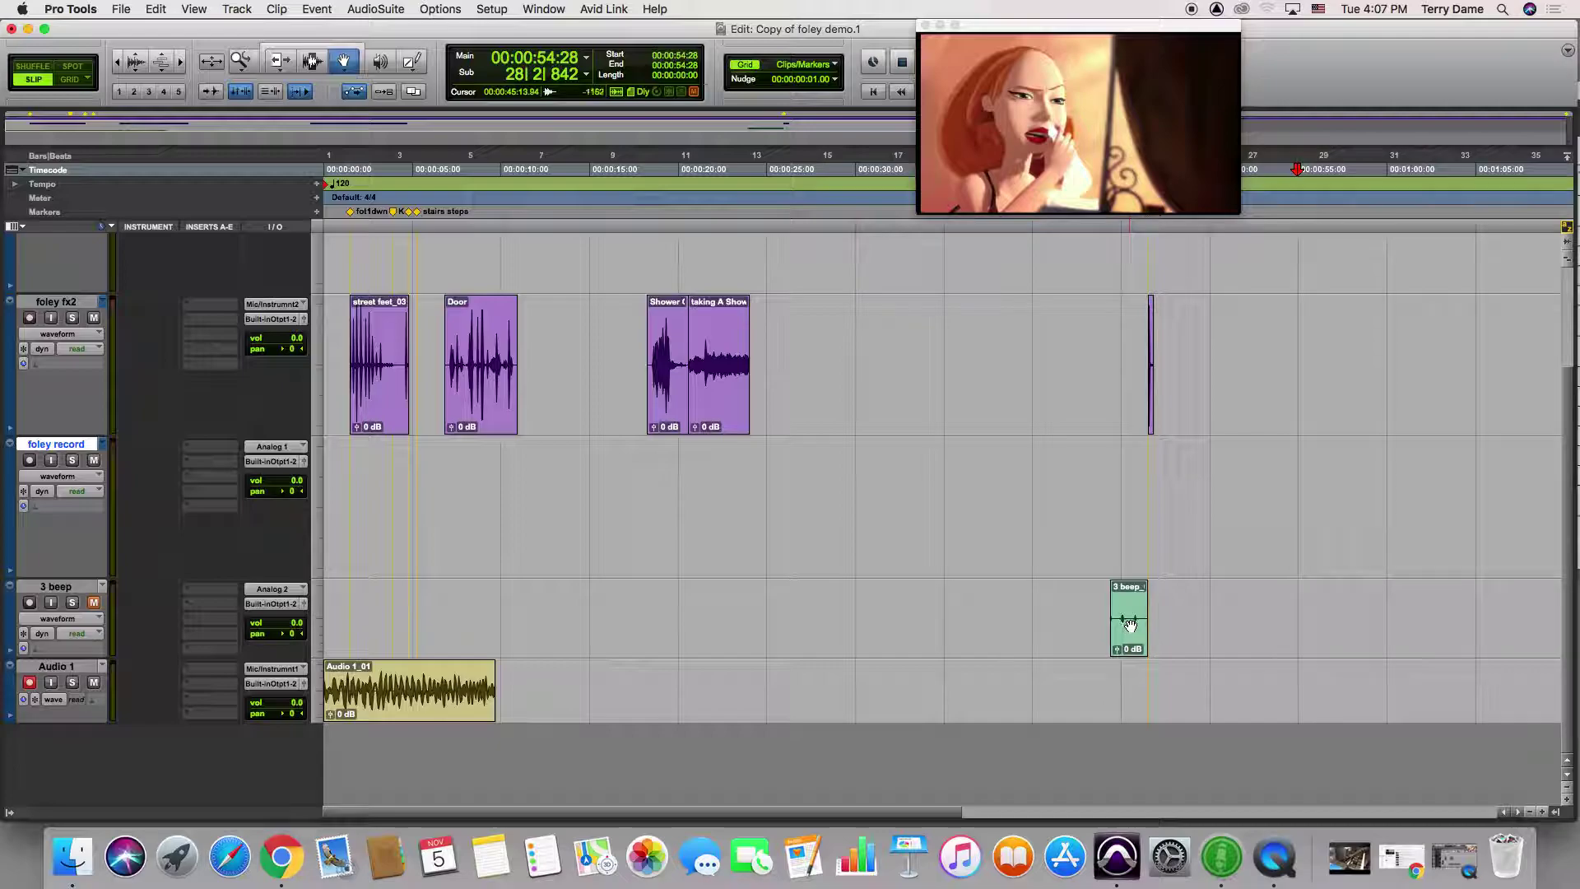
drag(1132, 632, 1299, 578)
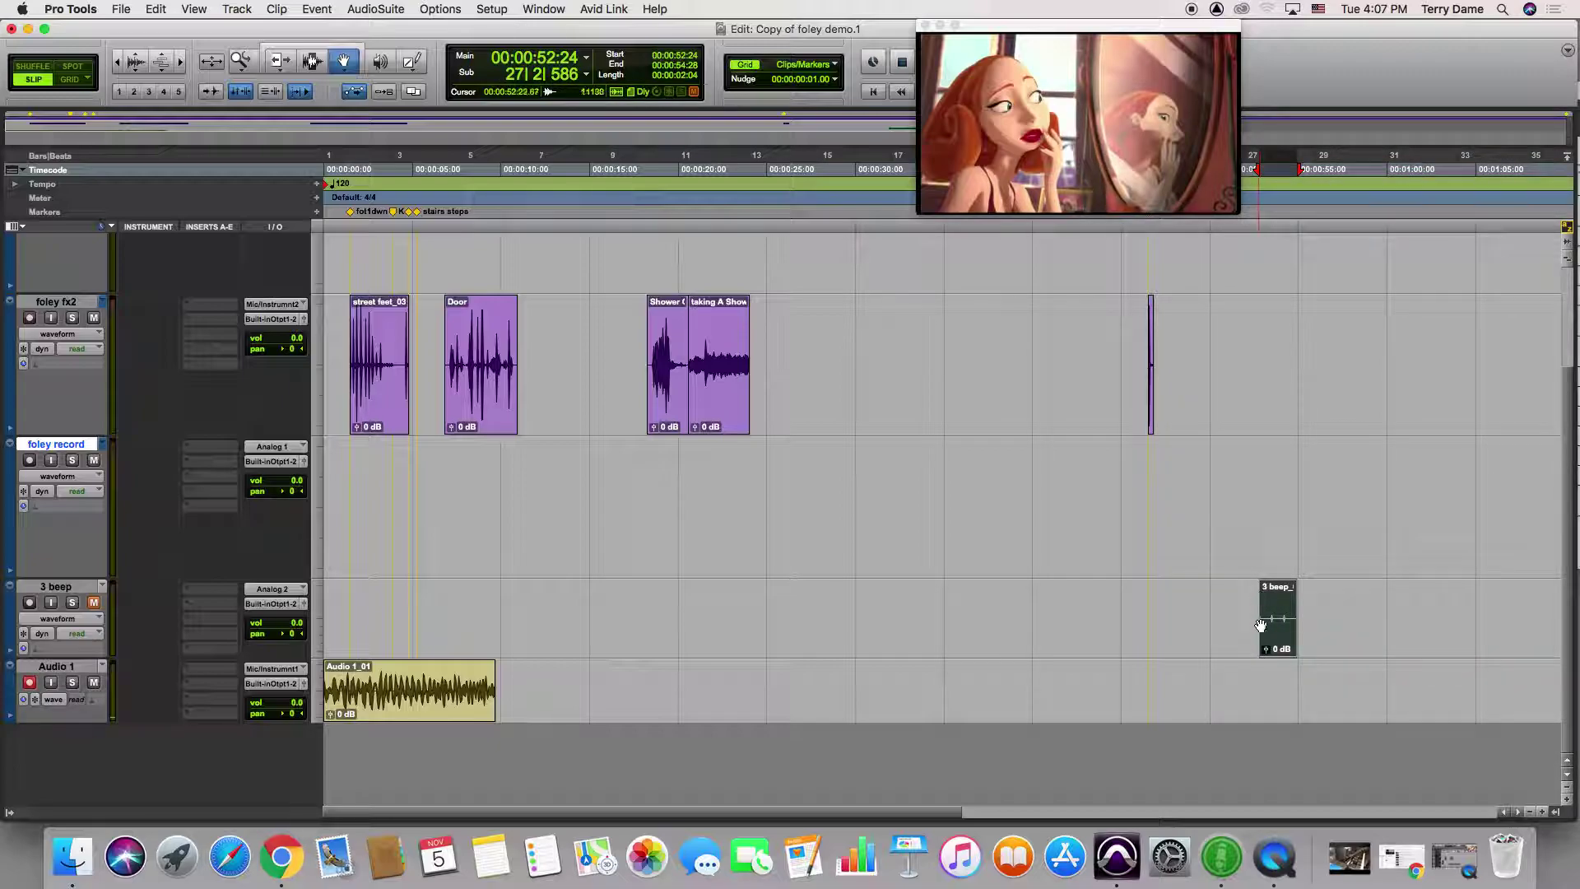
Step: Position the edit cursor at 00:00:39:03 and snap the start of the 3 beep clip to it
drag(1068, 32, 779, 31)
click(1149, 213)
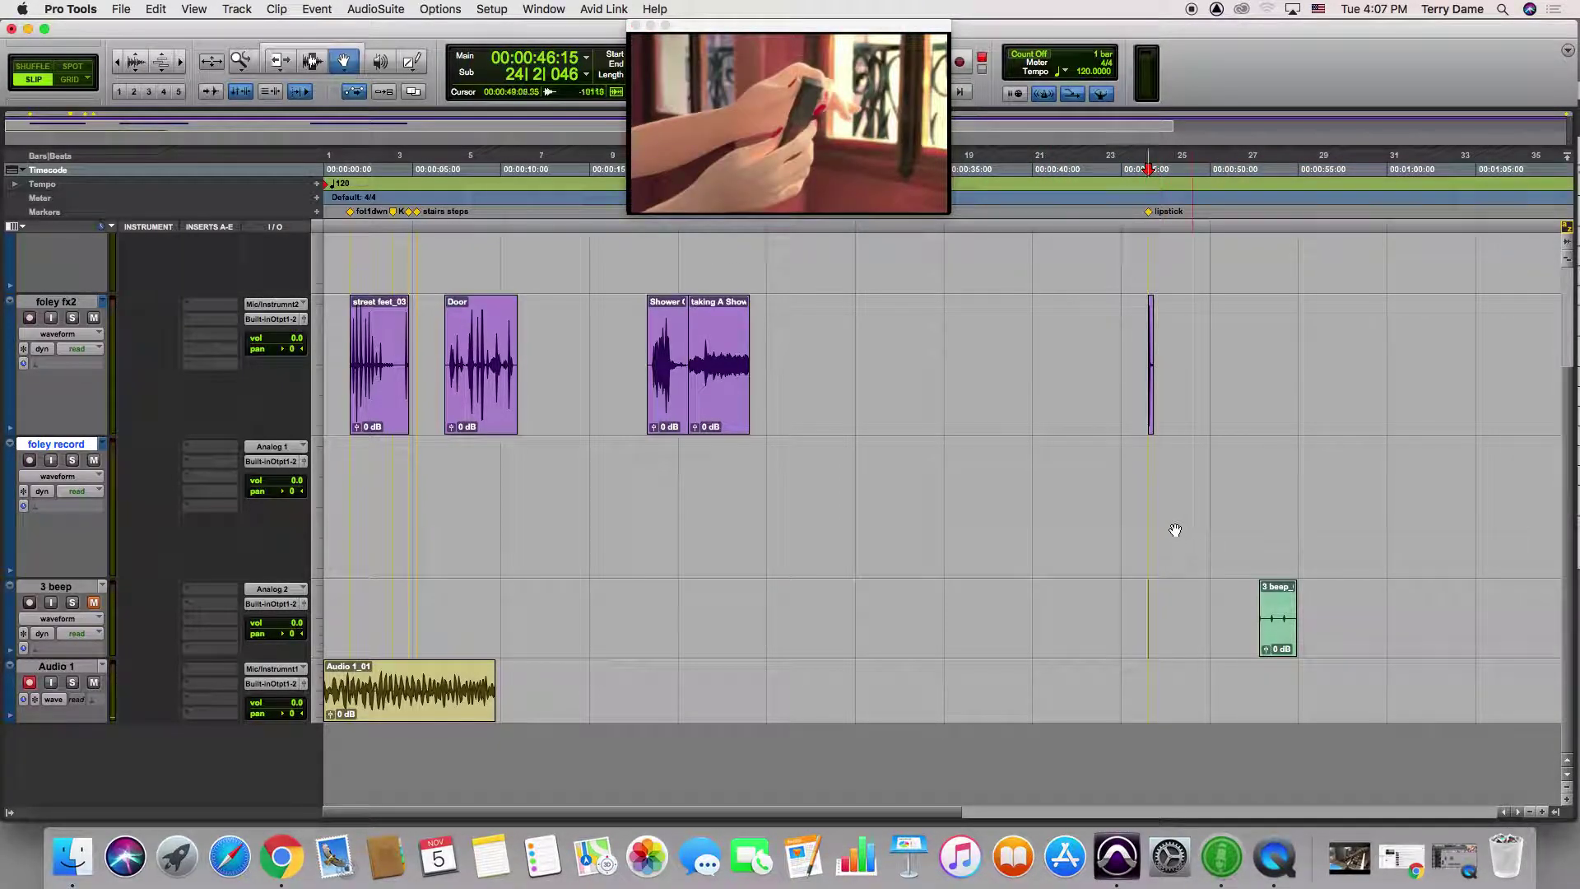
click(1017, 216)
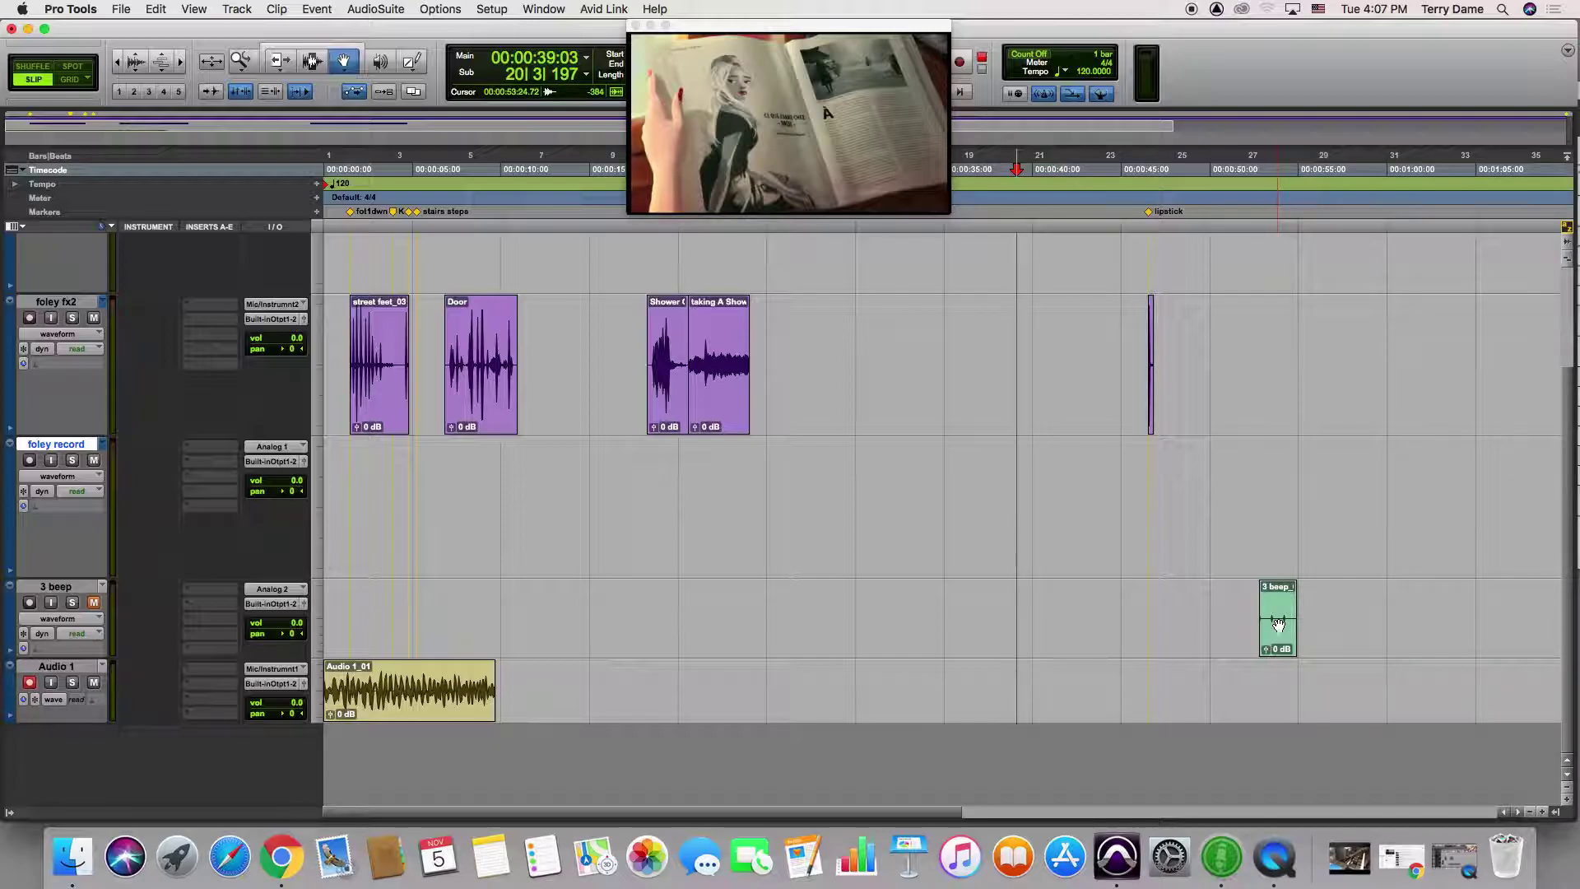
ctrl+click(1277, 628)
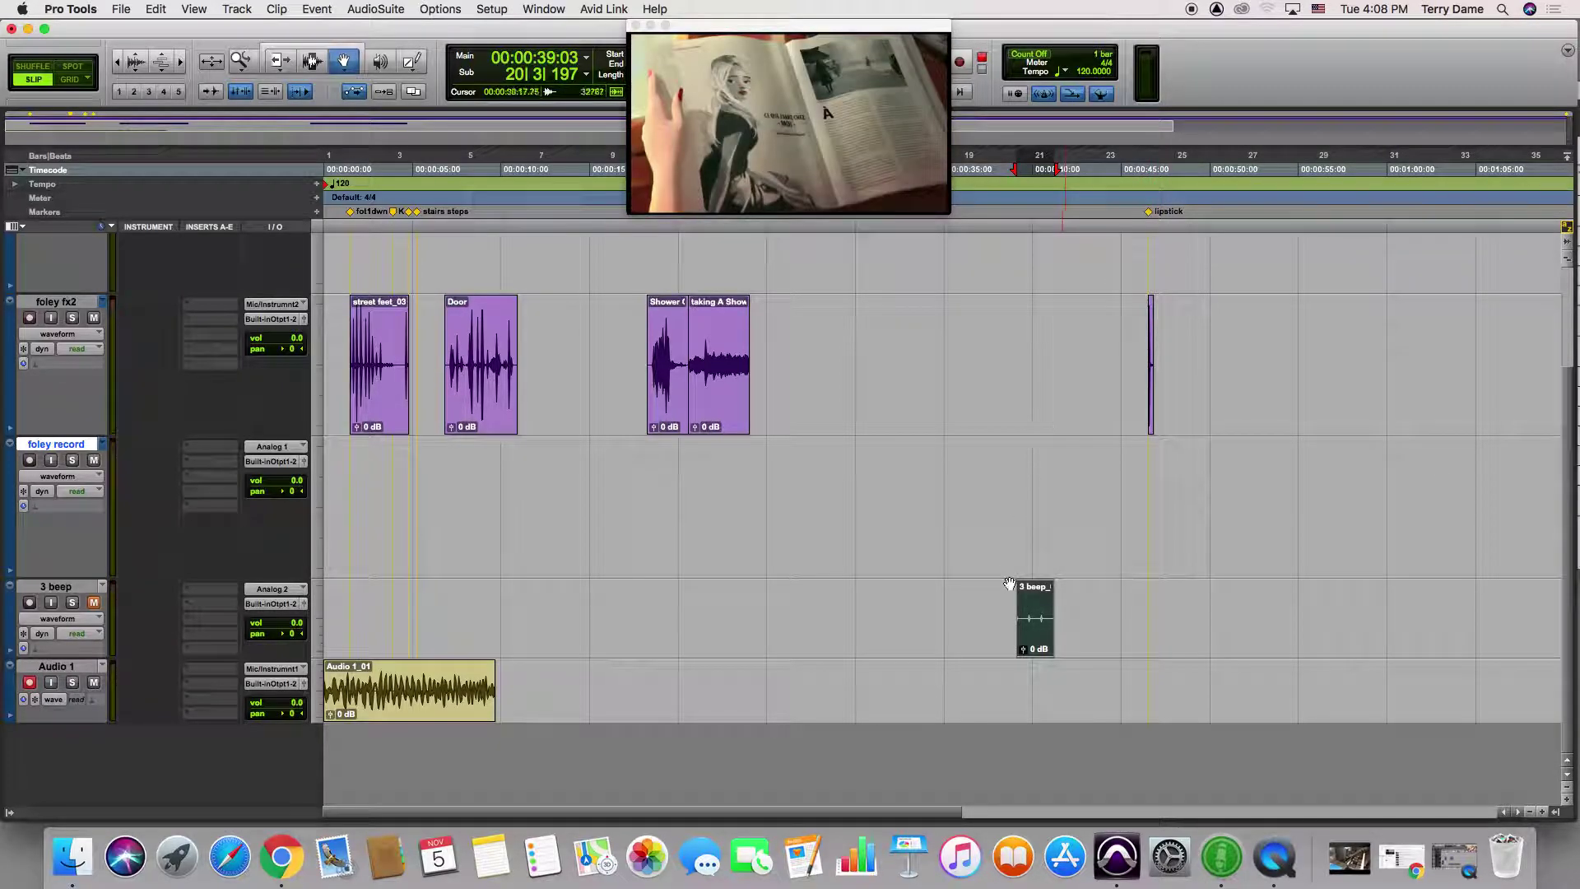
Step: Recall the lipstick marker and snap the start of the 3 beep clip to it
click(859, 480)
click(1152, 216)
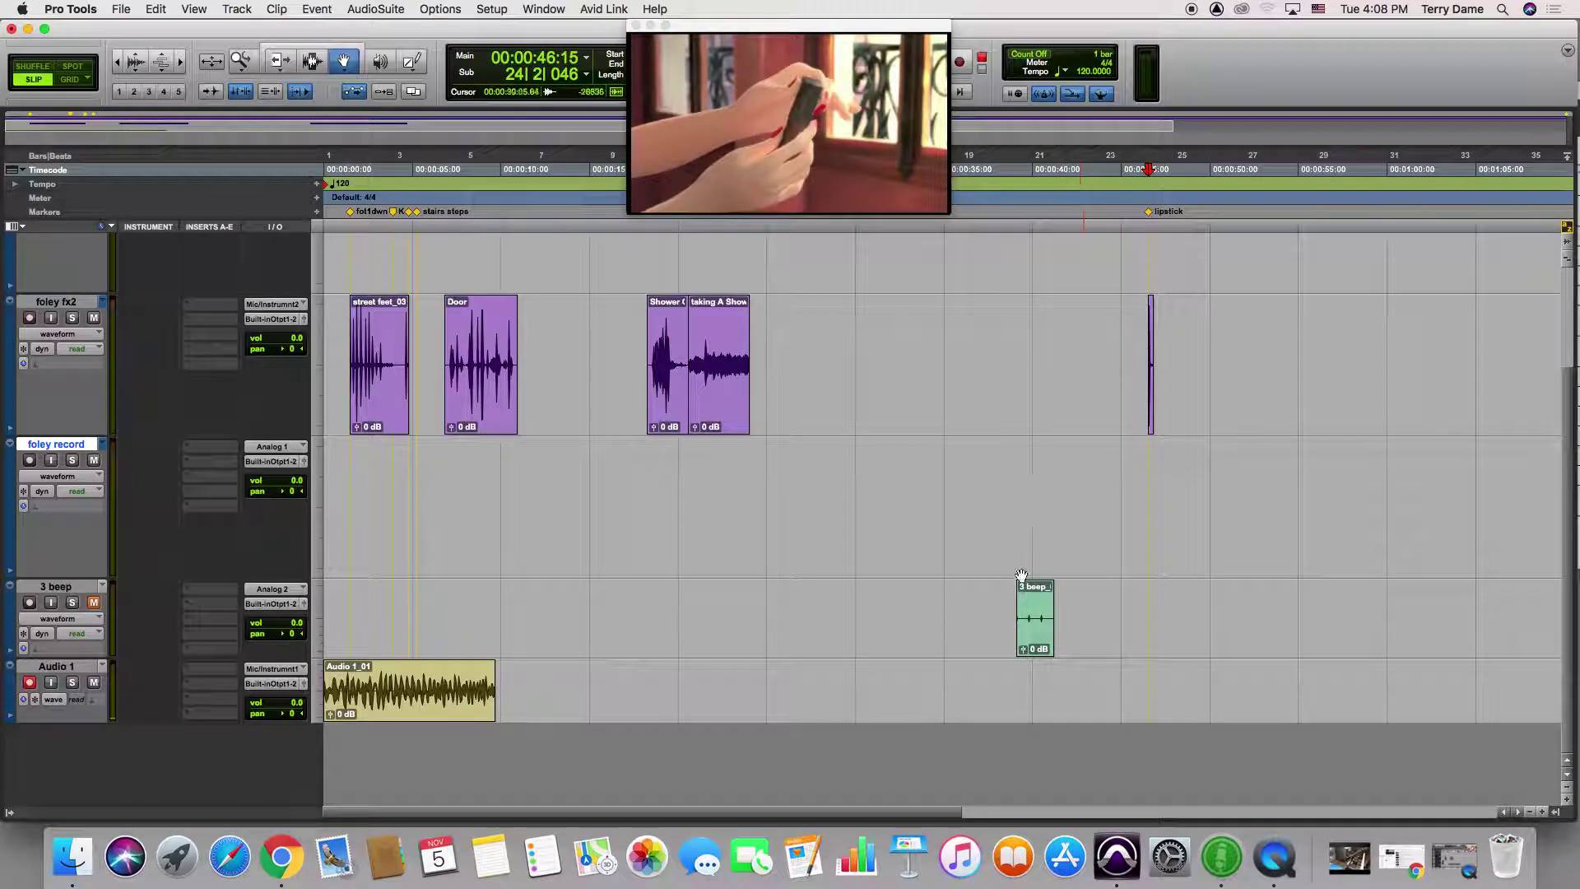
ctrl+click(1030, 606)
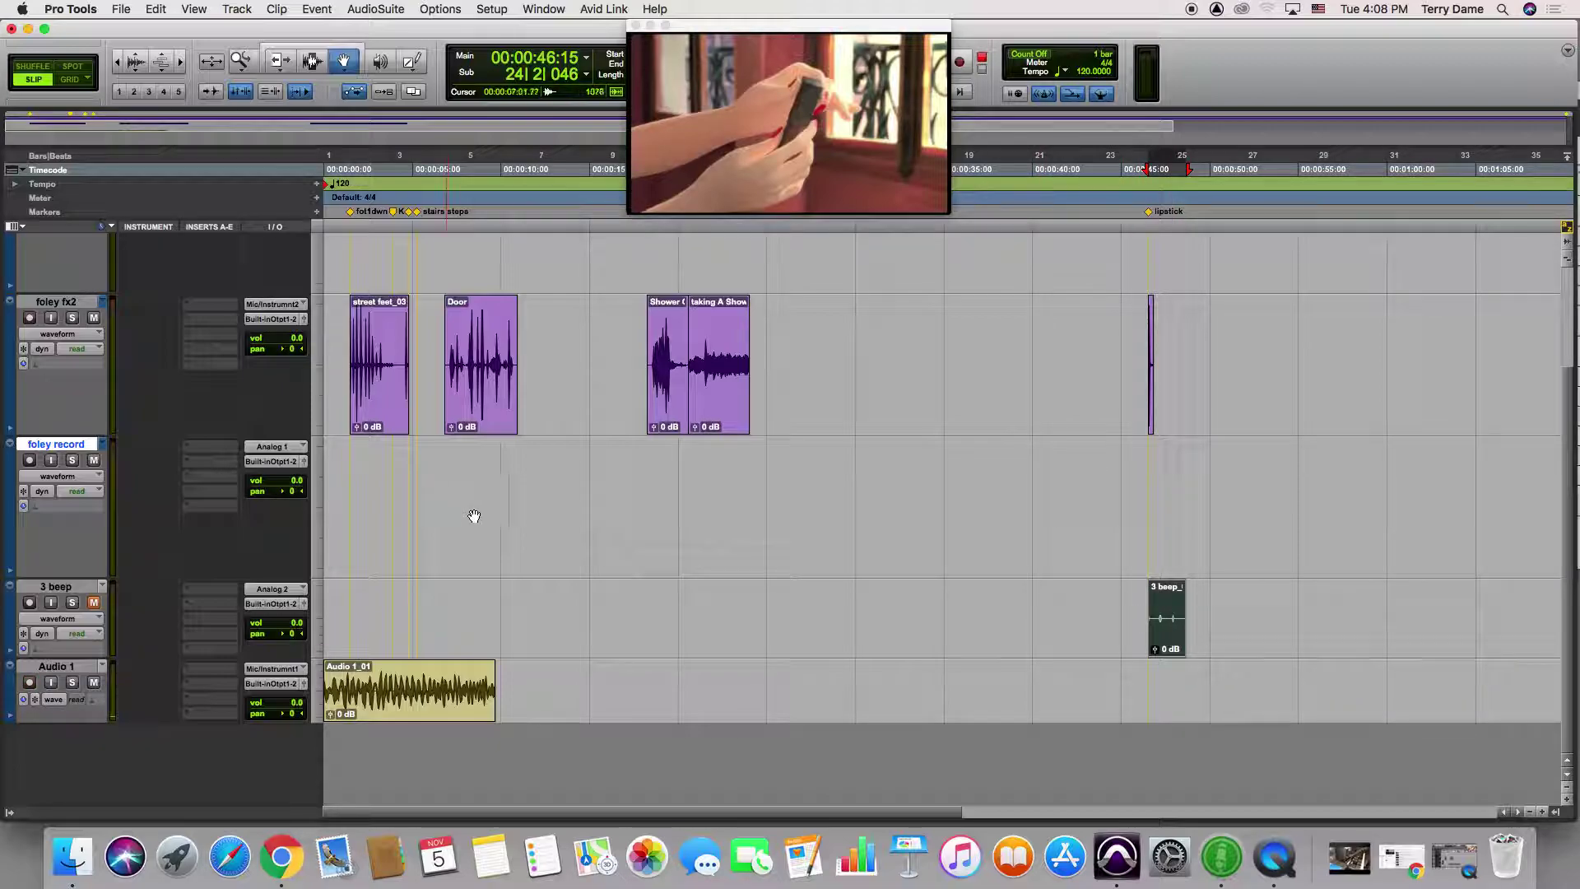
Step: Move the 3 beep clip onto the foley record track, starting at about 00:00:34:20
drag(671, 25, 1307, 10)
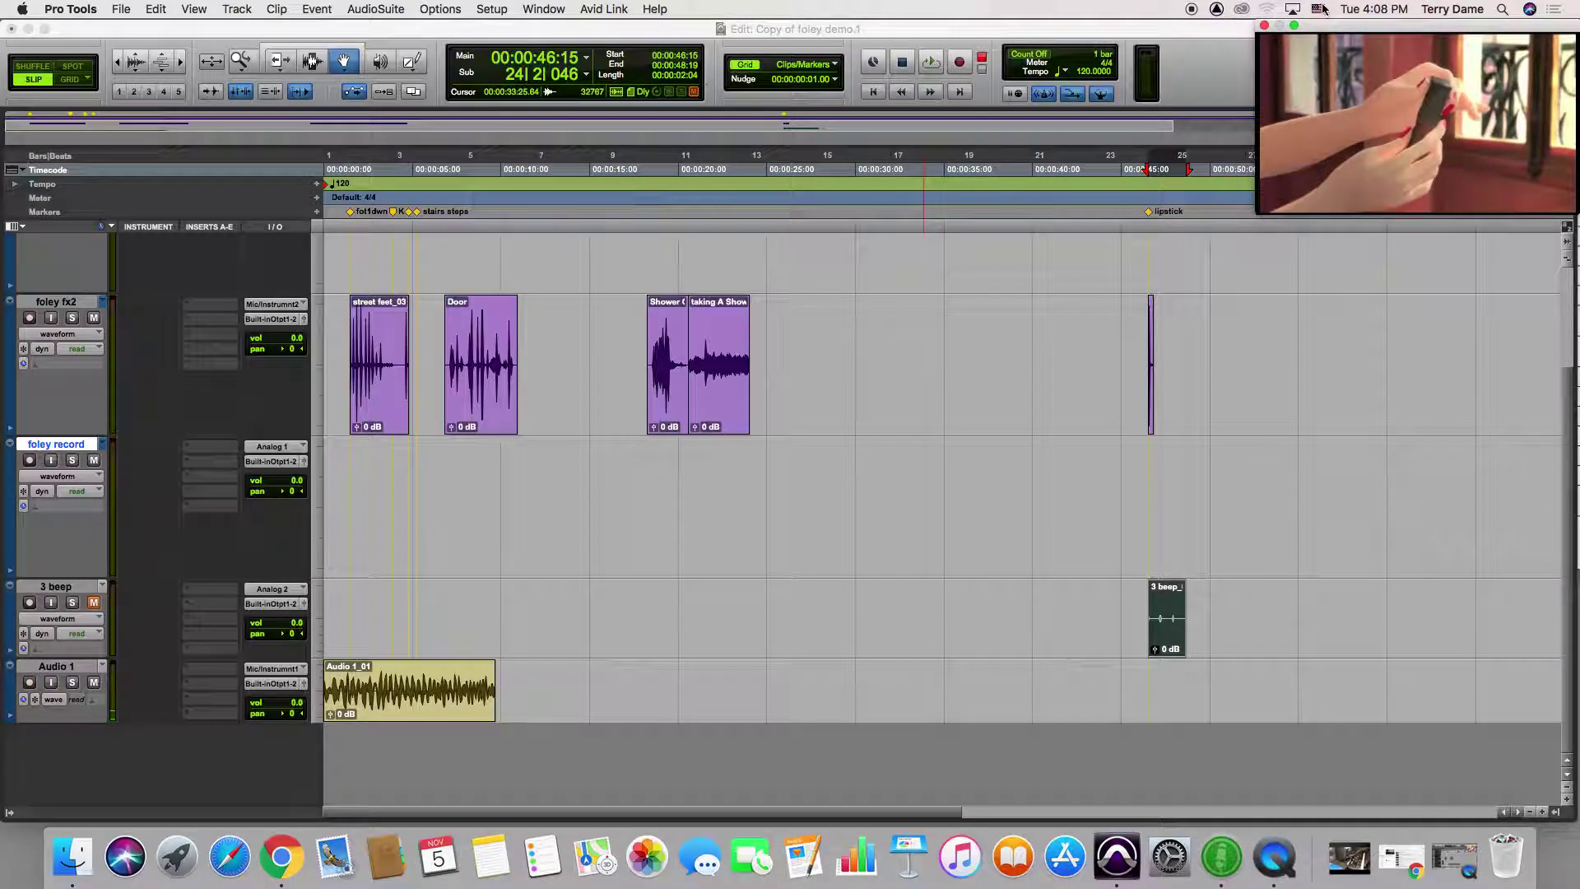
click(1245, 304)
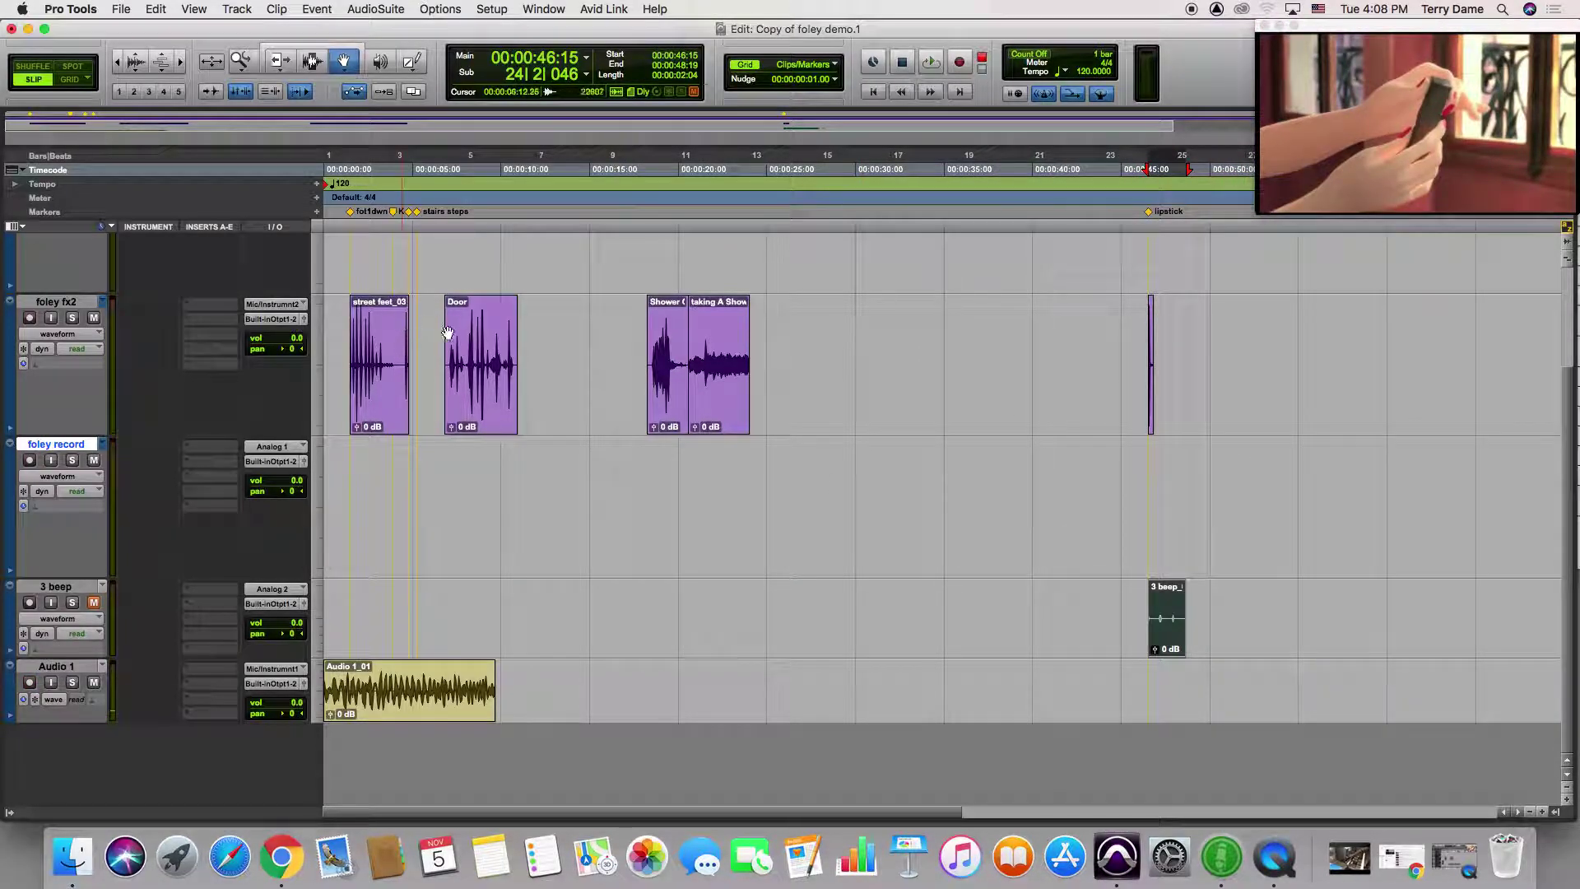
scroll(453, 337, up, 3)
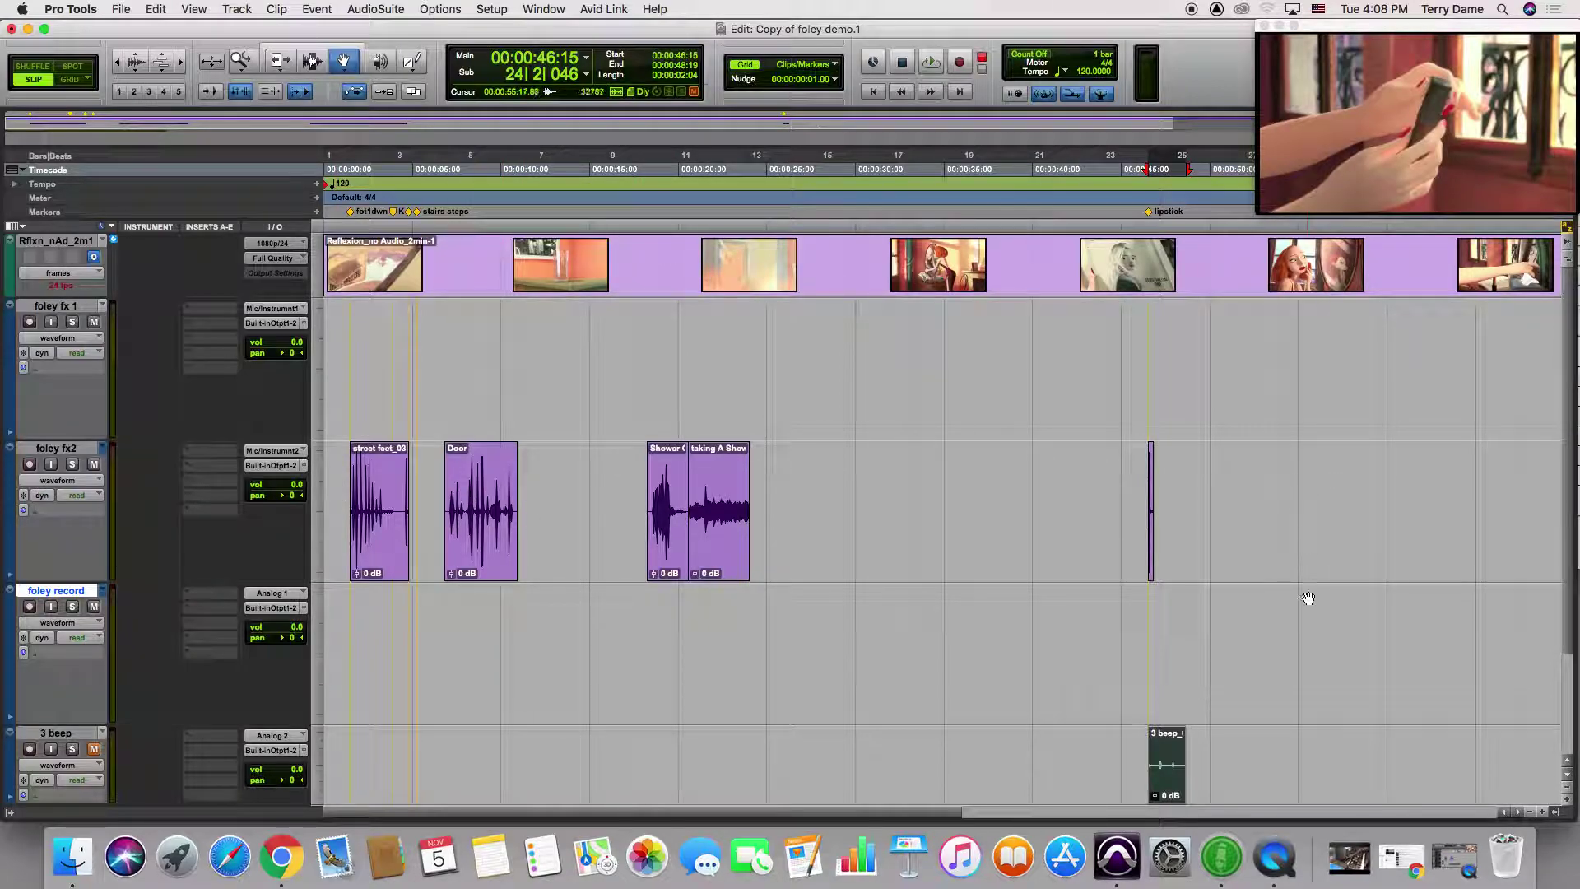
drag(1165, 765, 947, 668)
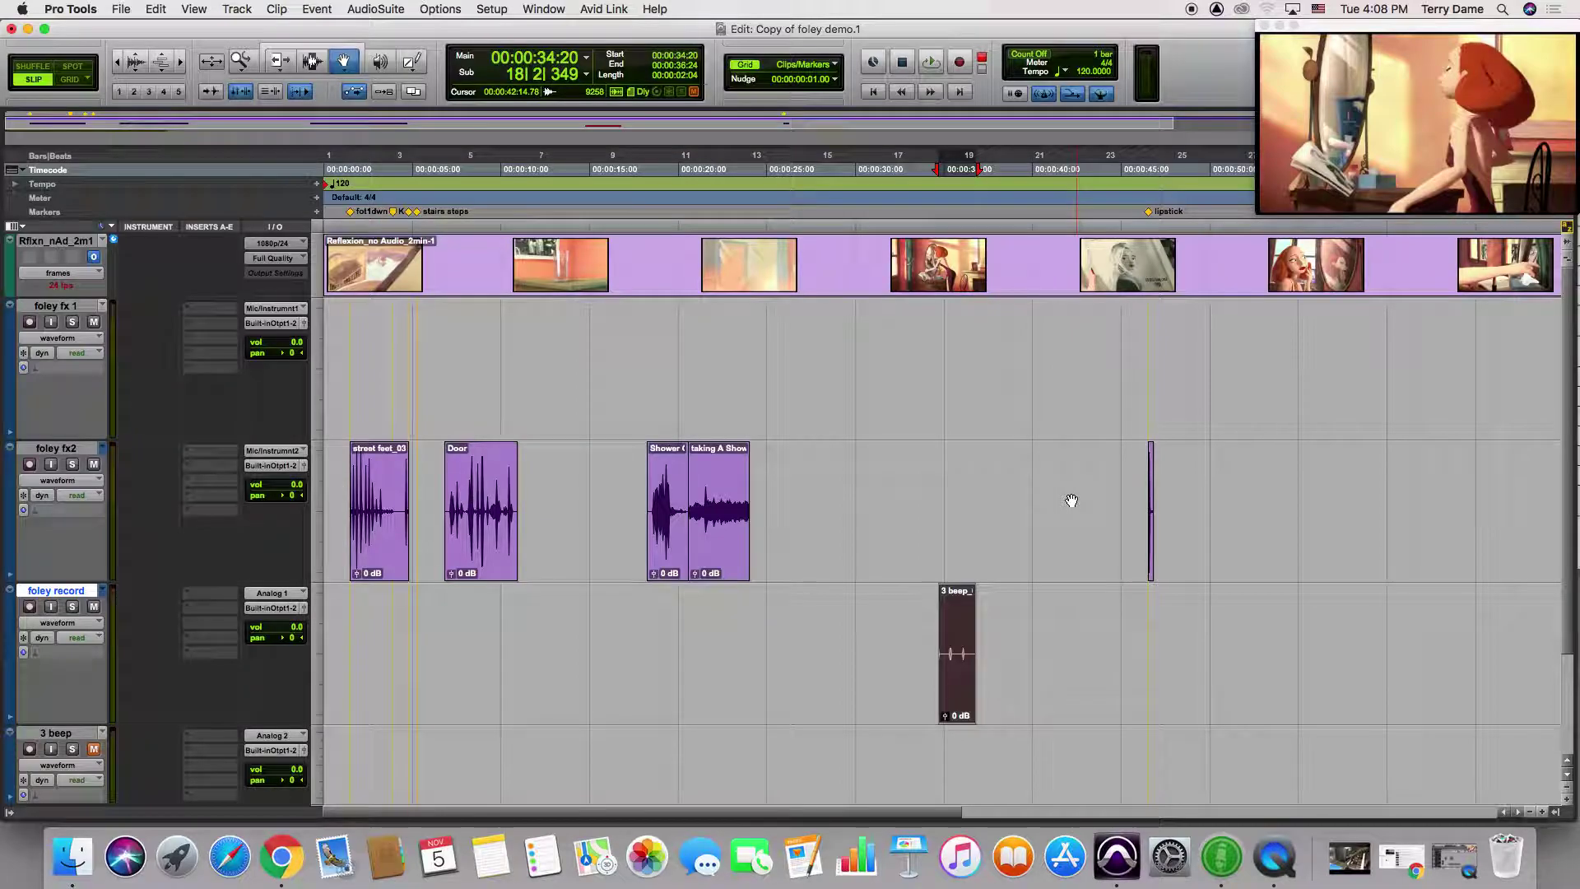
Step: Move the 3 beep clip up to the foley fx2 track and back to foley record, keeping its timeline position
drag(963, 664, 969, 523)
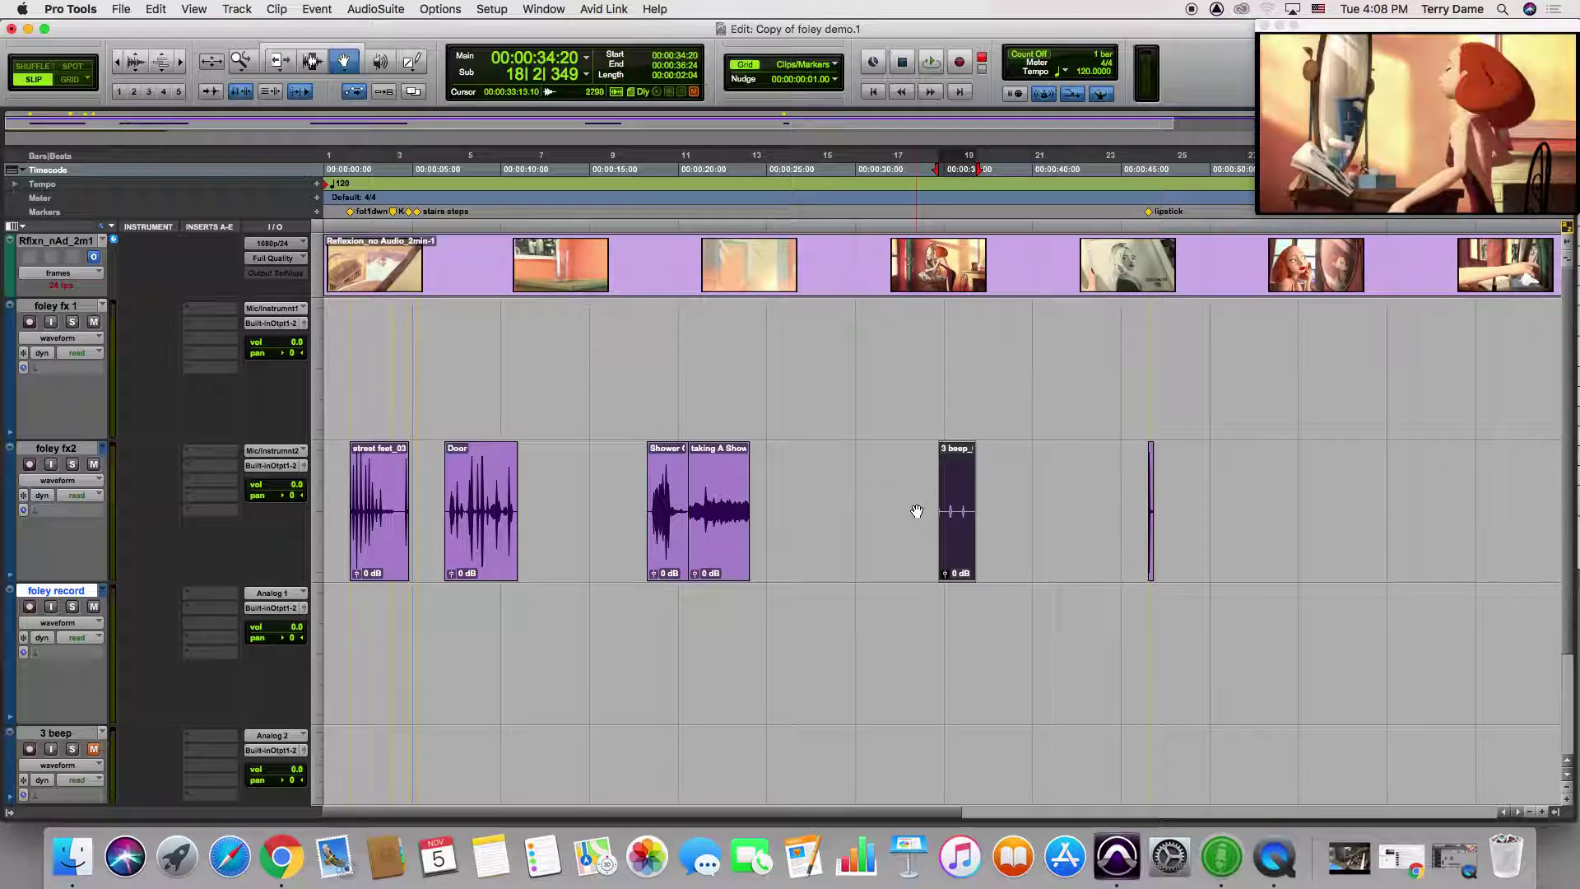
mouse_move(955, 514)
alt+mouse_down()
mouse_move(958, 605)
mouse_move(936, 557)
mouse_move(959, 535)
alt+mouse_up()
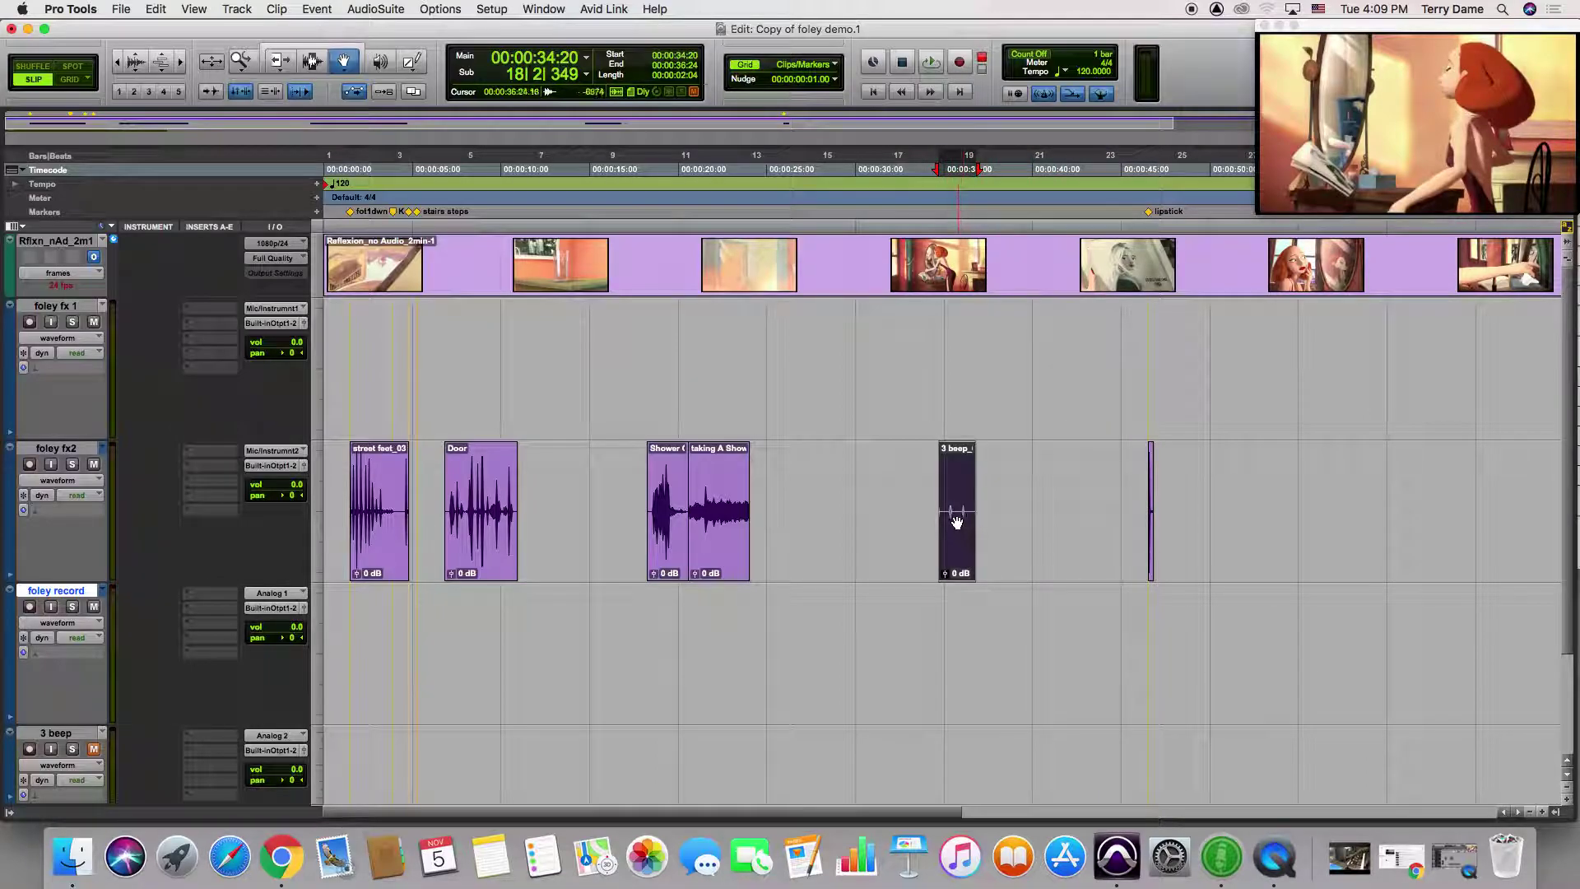
alt+drag(952, 522, 975, 617)
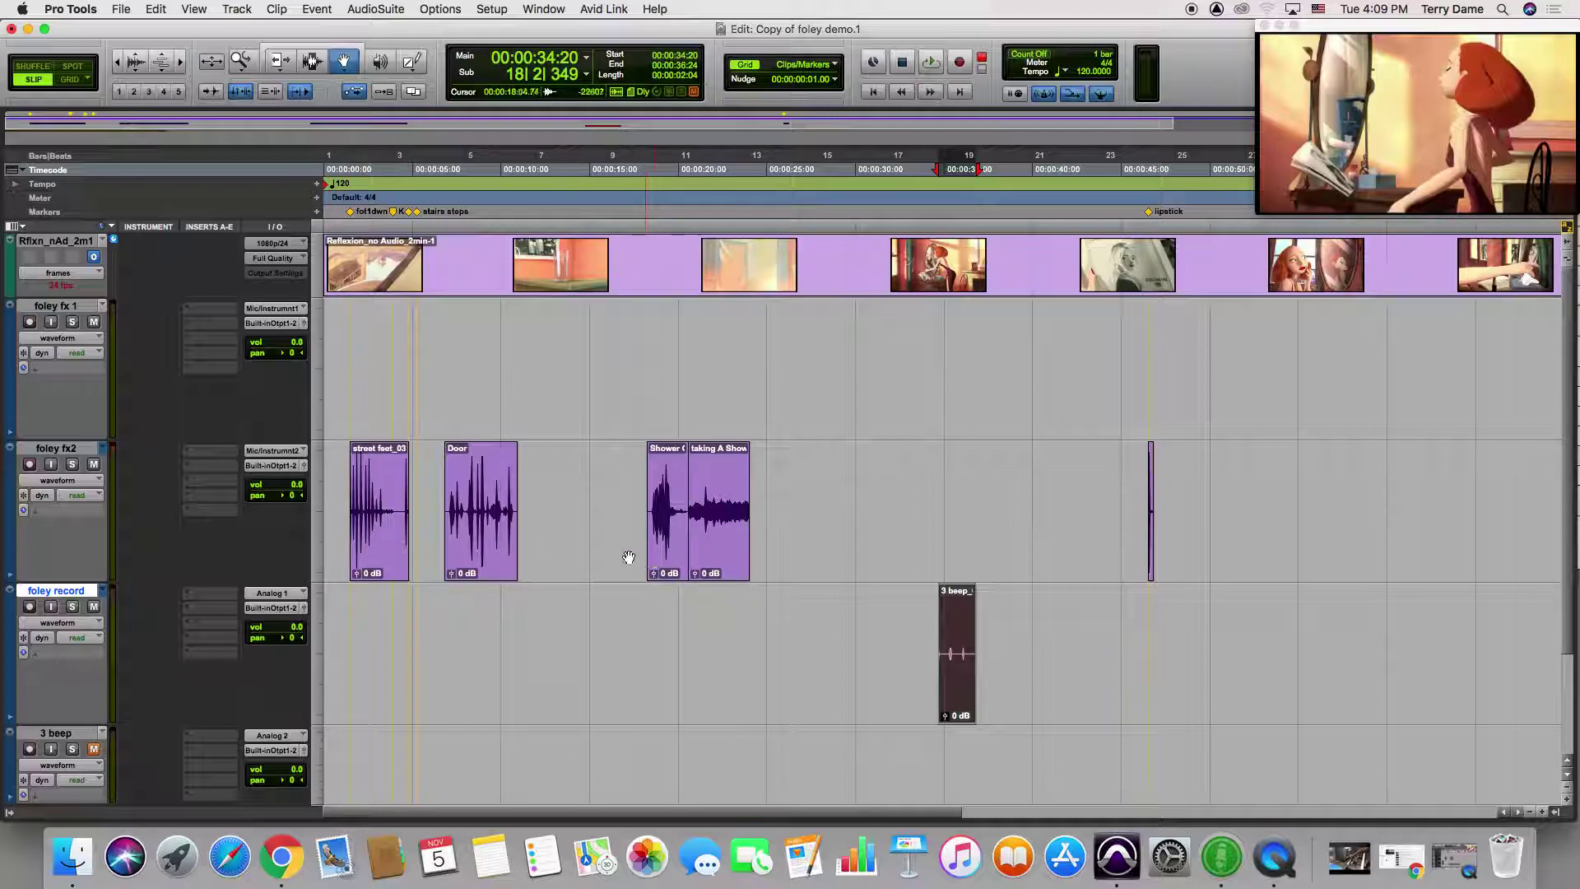
Step: Select foley fx2 from the session start through the short clip at the lipstick marker, and duplicate its playlist as "foley fx2.consolodated"
click(1152, 505)
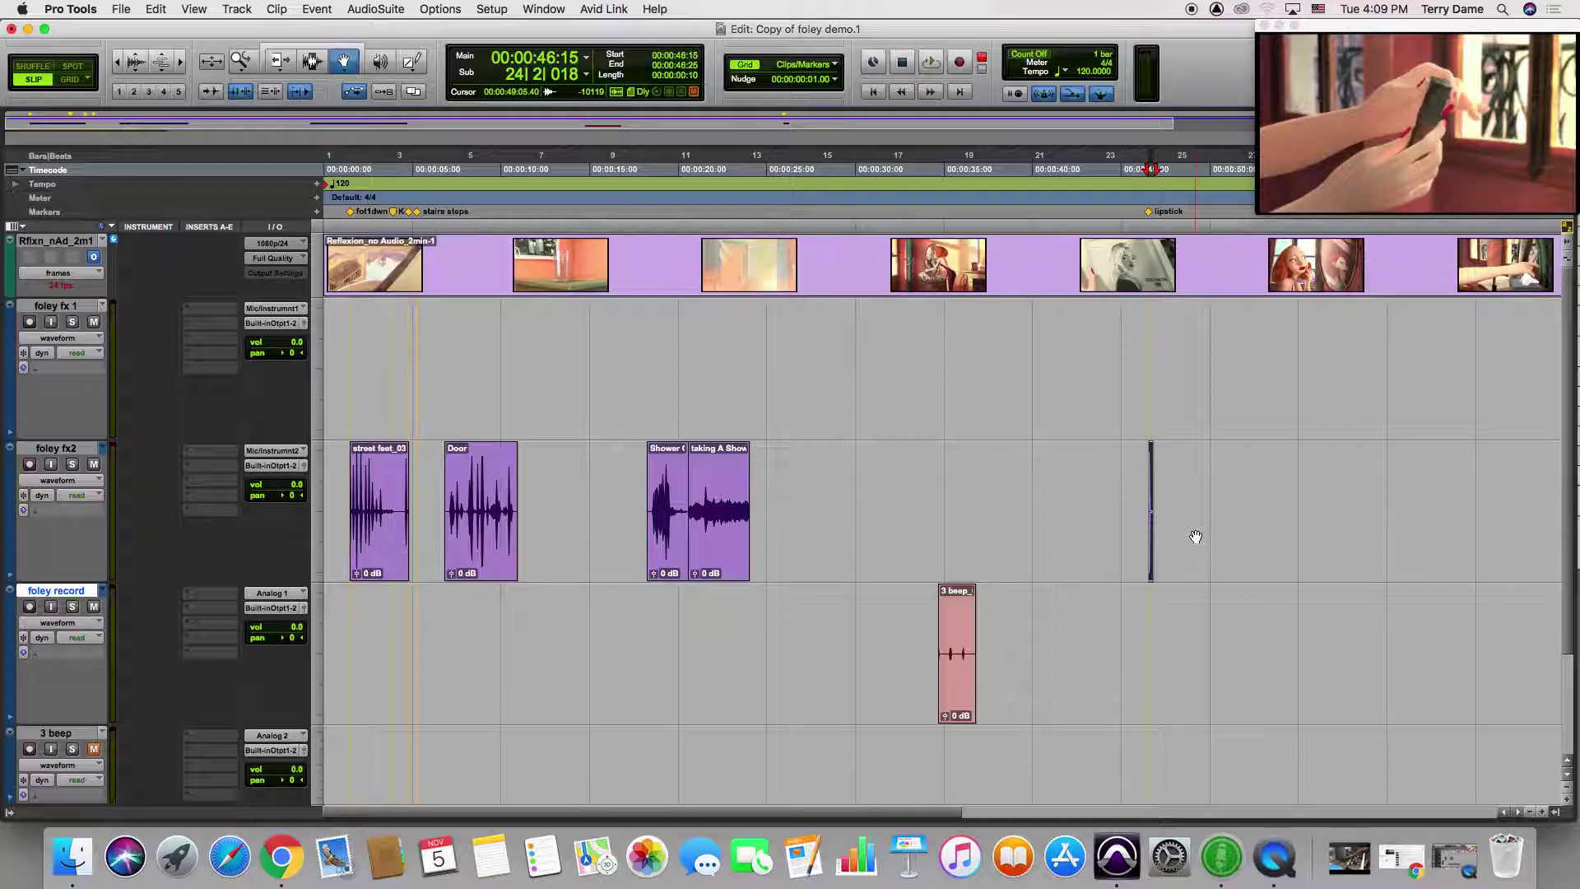
key(shift+Return)
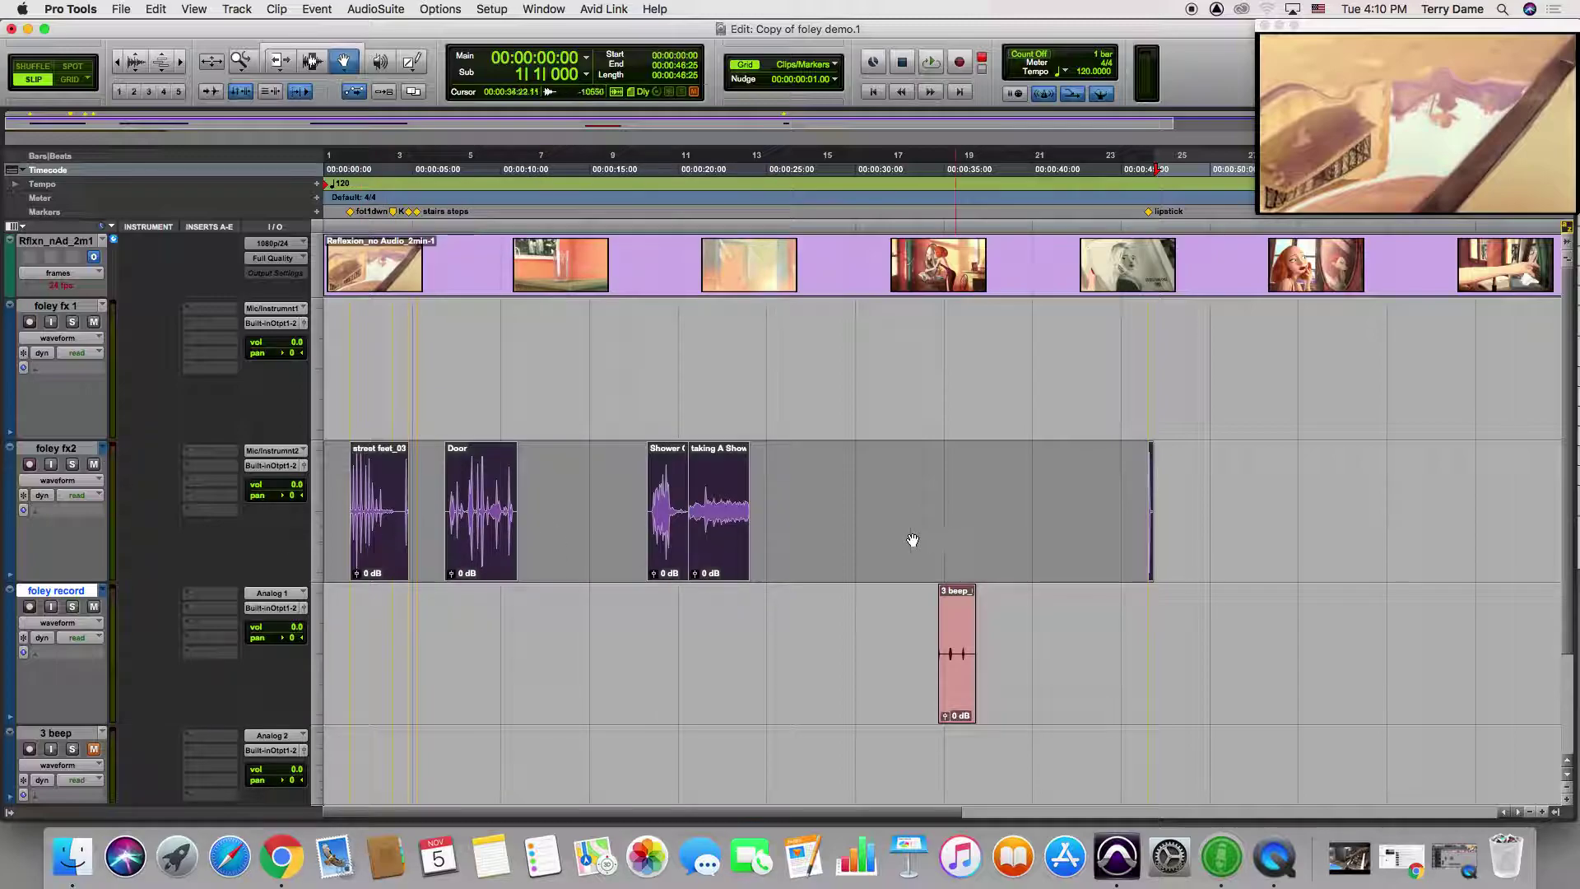
click(102, 451)
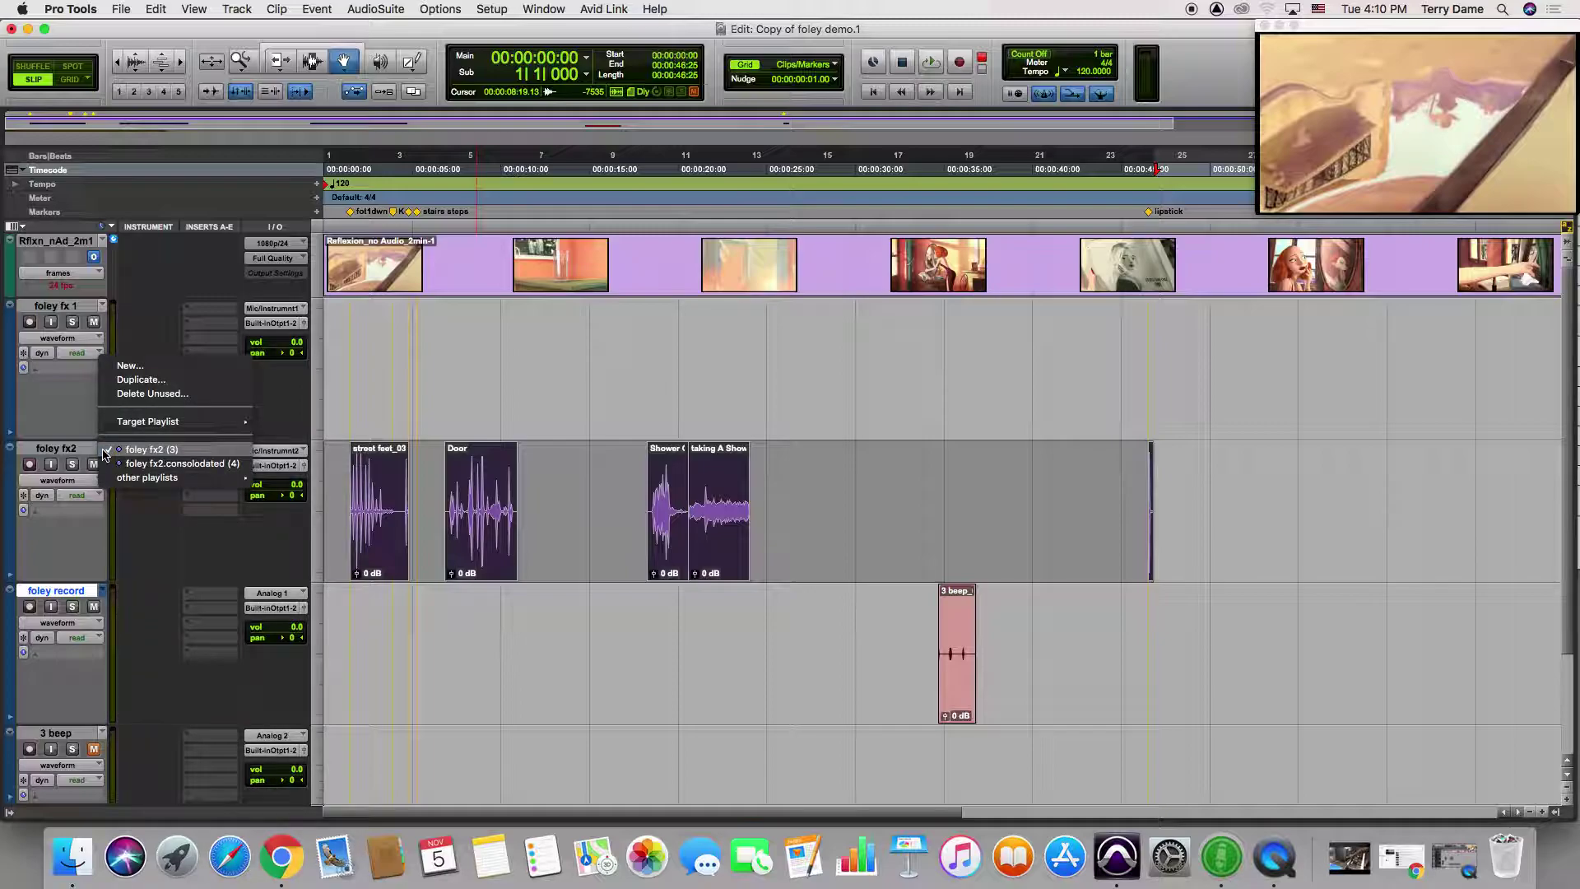
click(141, 380)
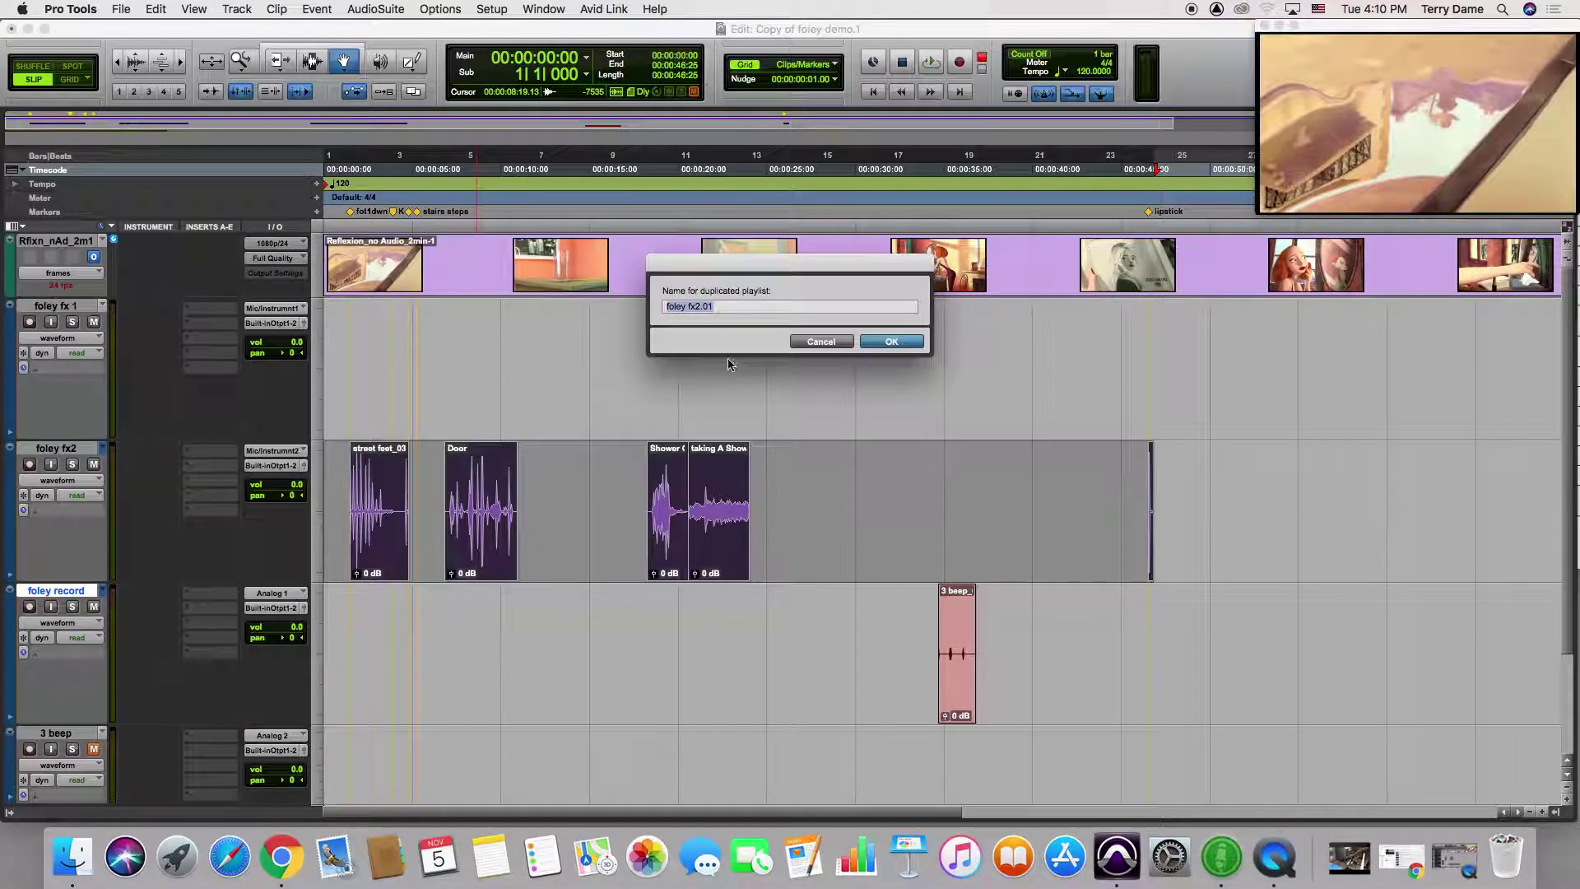
click(706, 307)
key(Return)
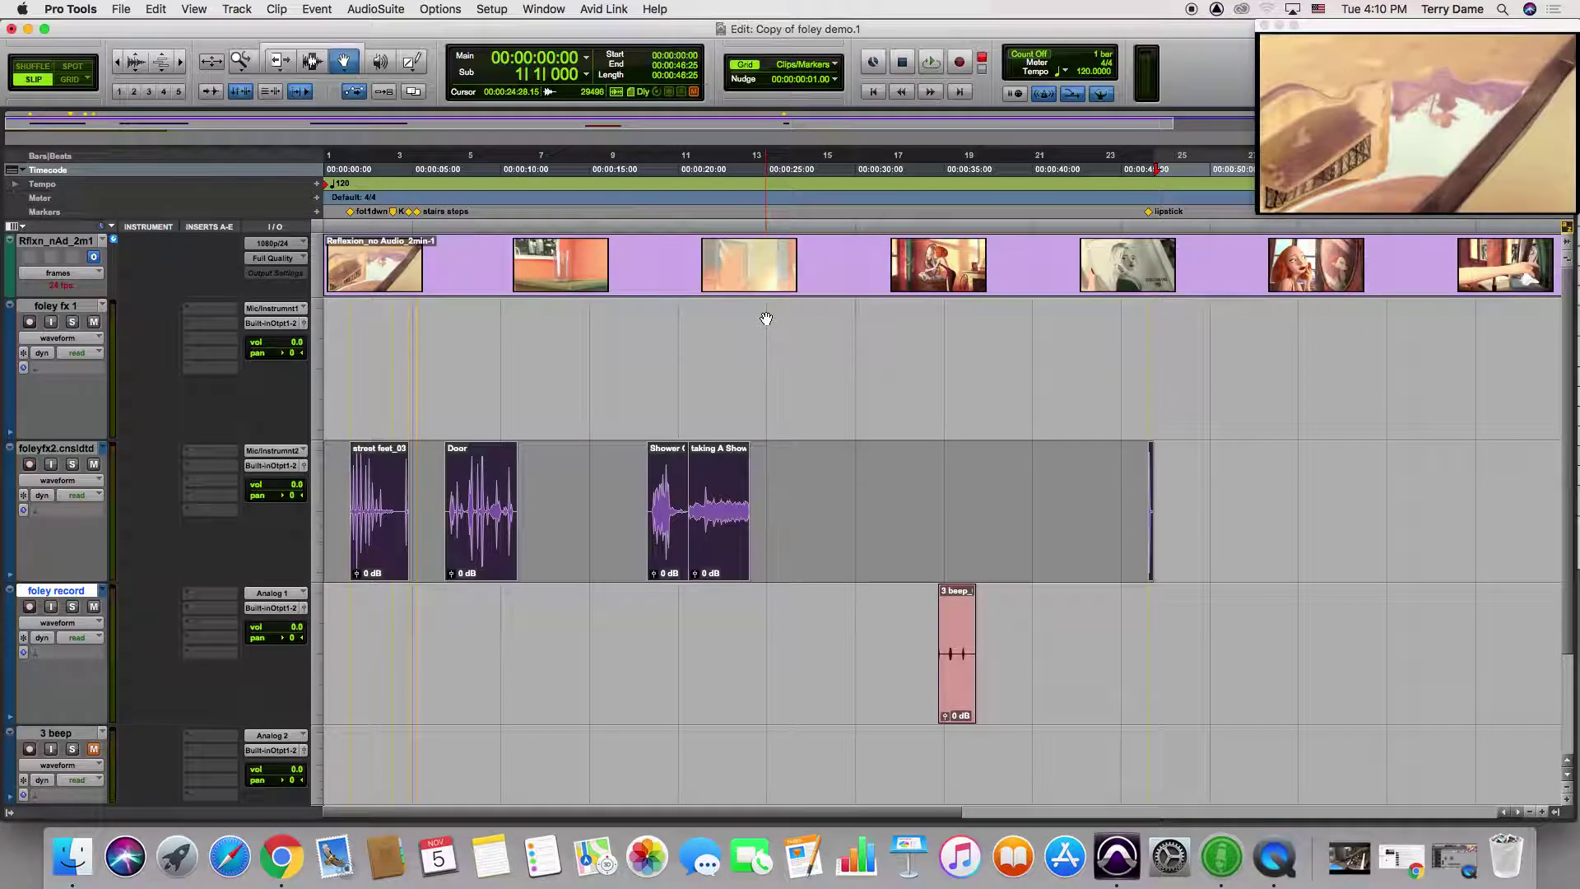
Step: Consolidate the selected range of the duplicated foley fx2 playlist into one continuous clip
click(156, 9)
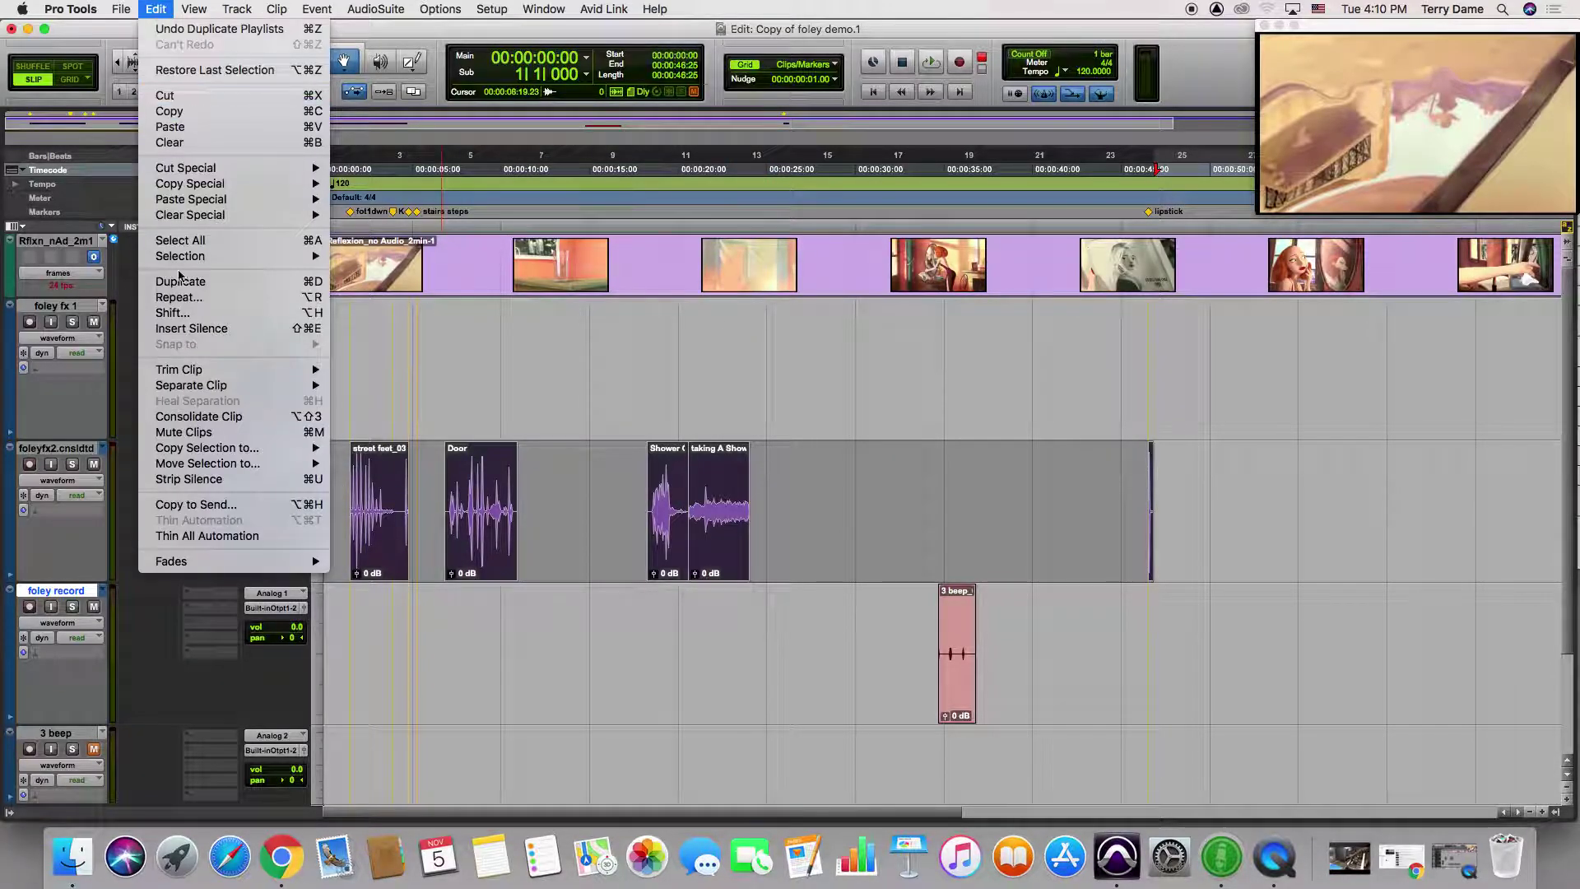
click(198, 418)
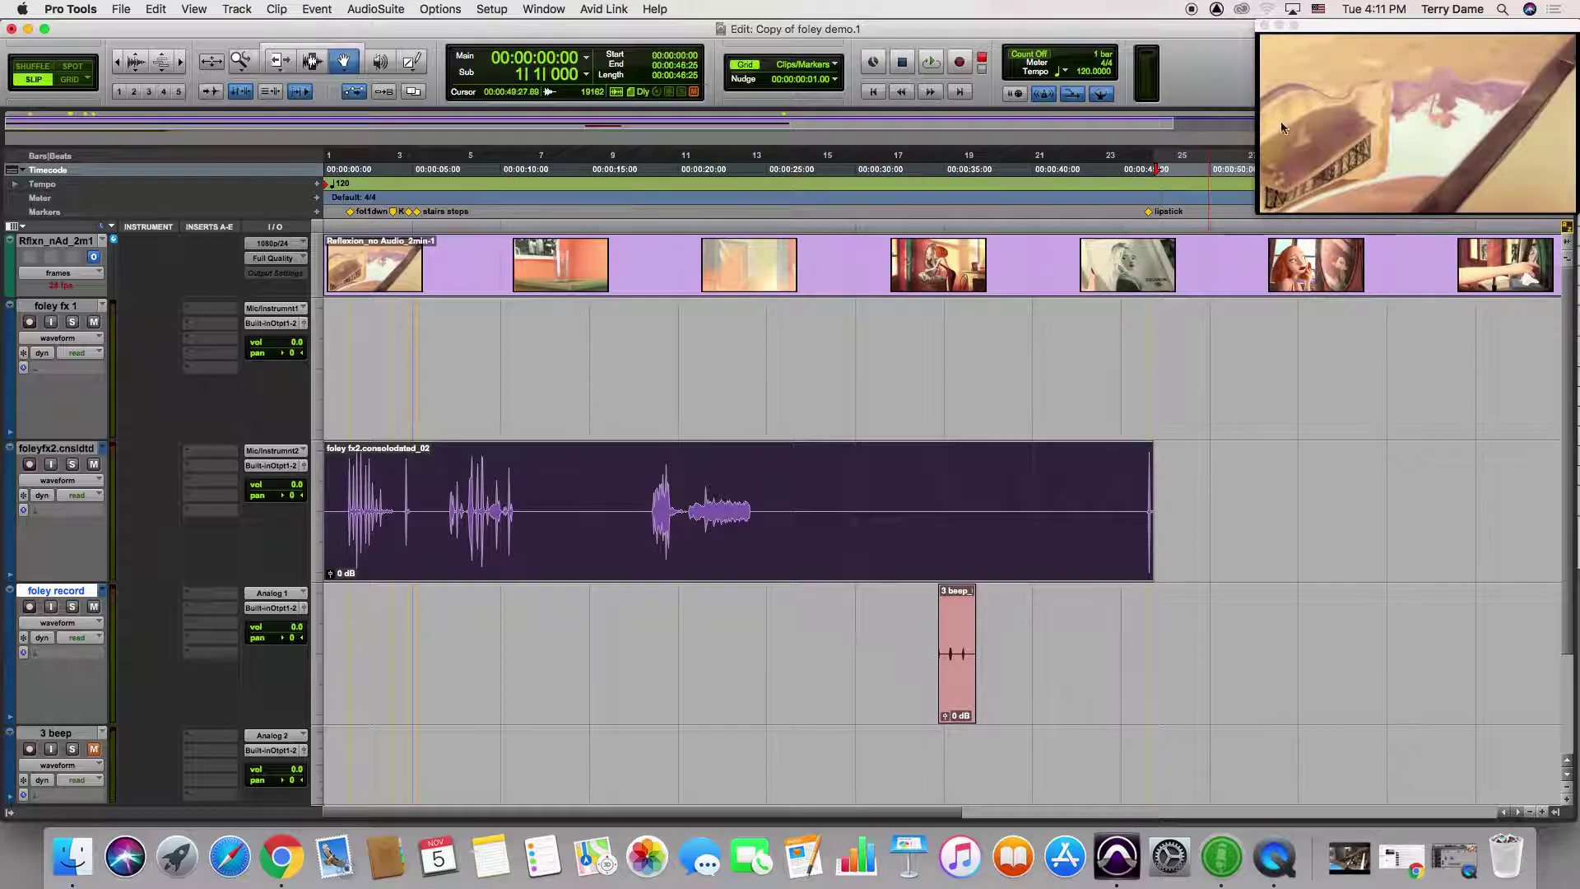
Step: Show the clip list and open the Export Clips as Files settings for the consolidated foley fx2 clip
drag(1411, 24, 1278, 12)
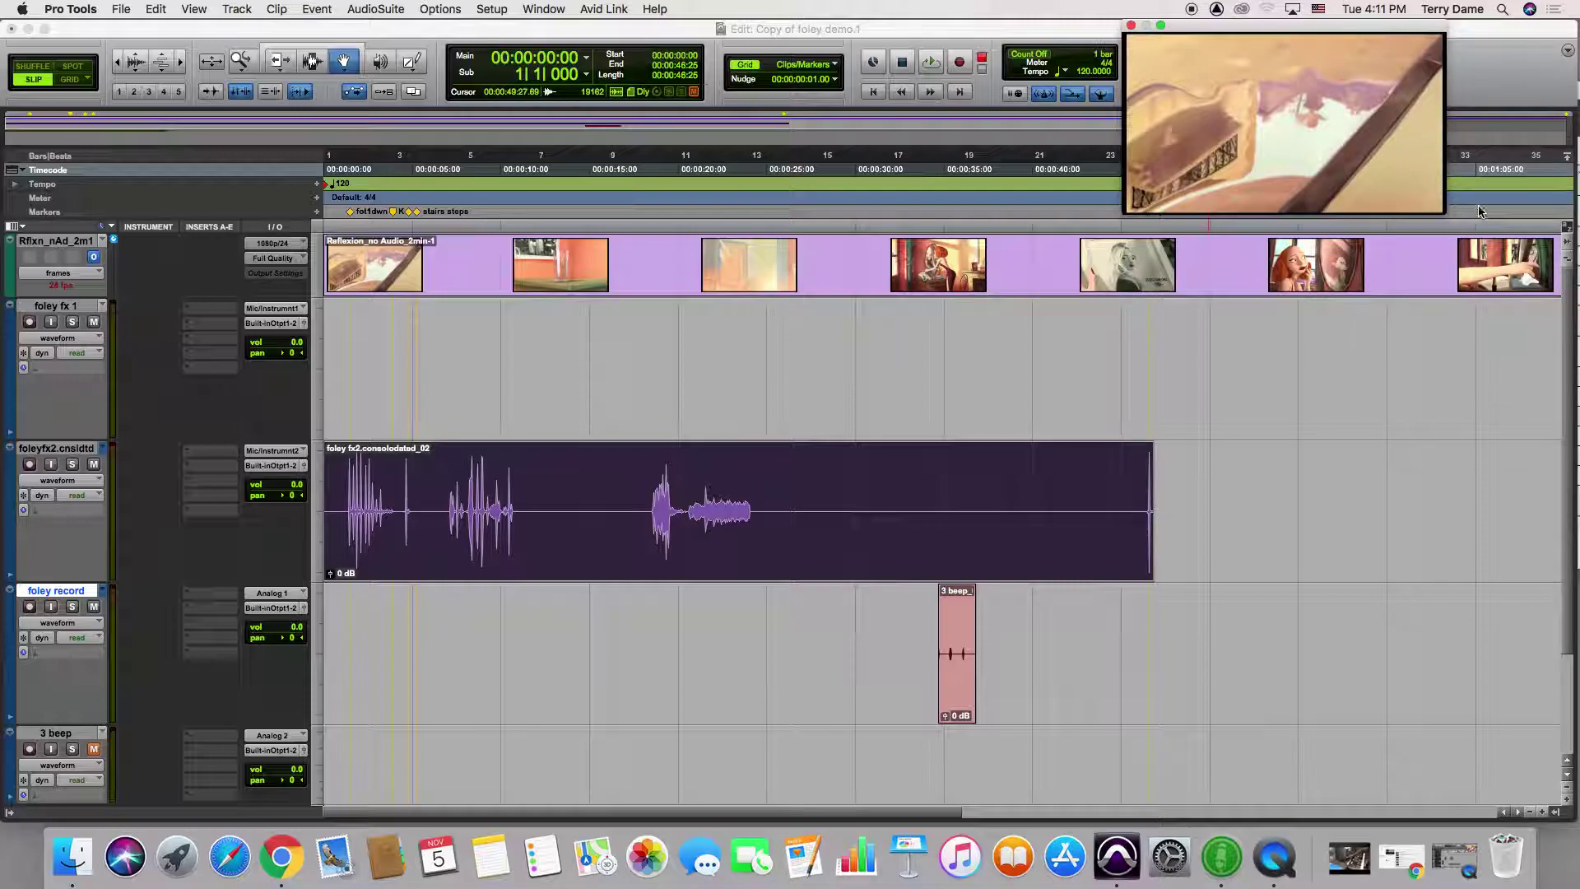
drag(1398, 27, 1190, 26)
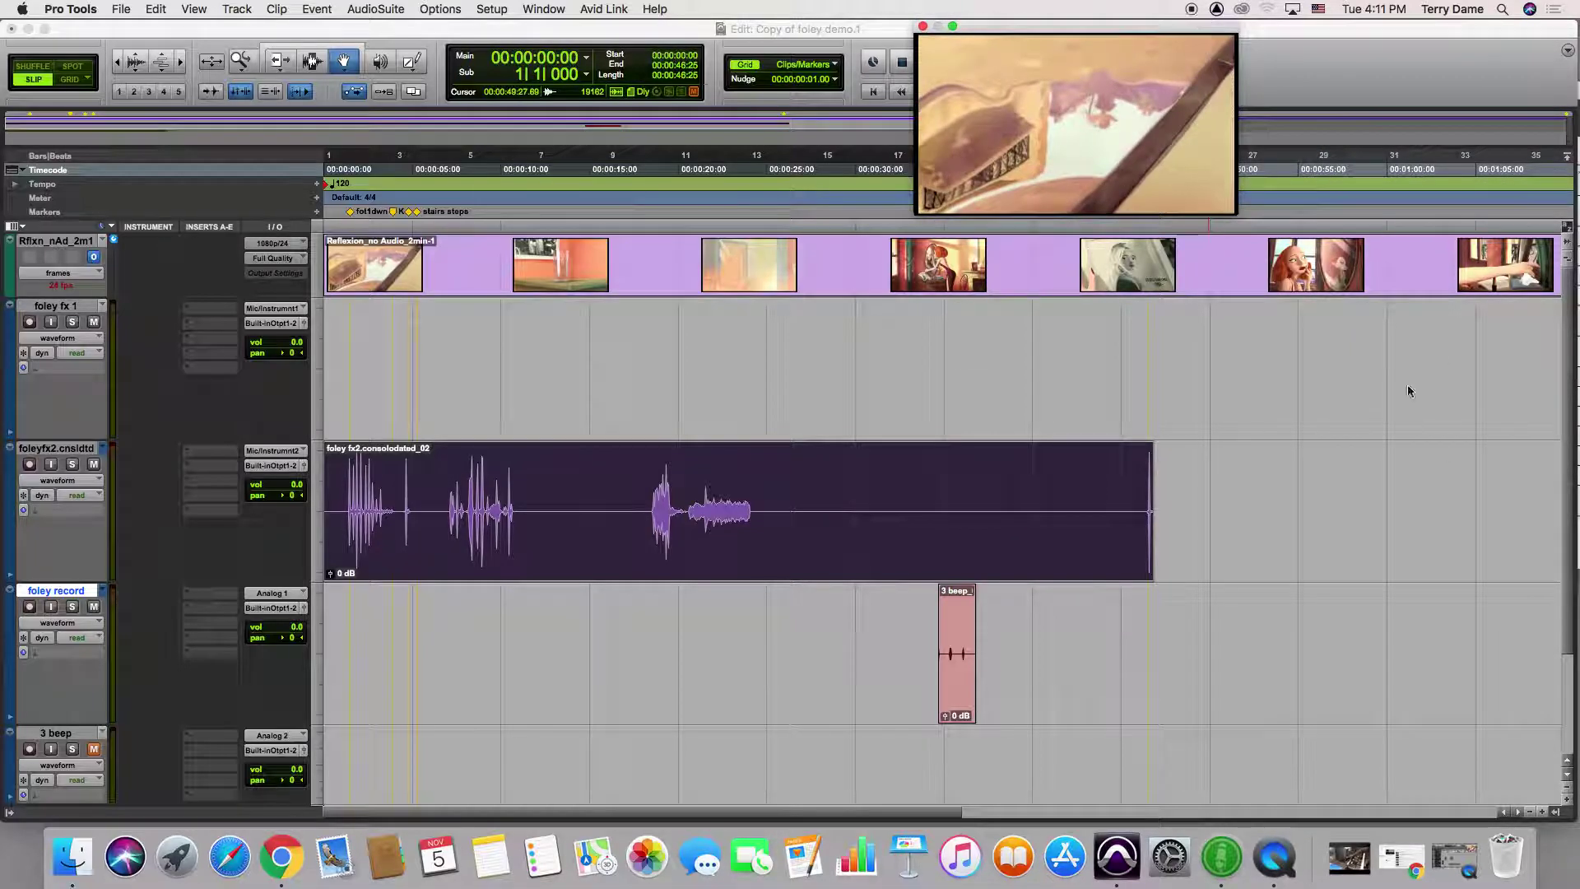
click(1554, 813)
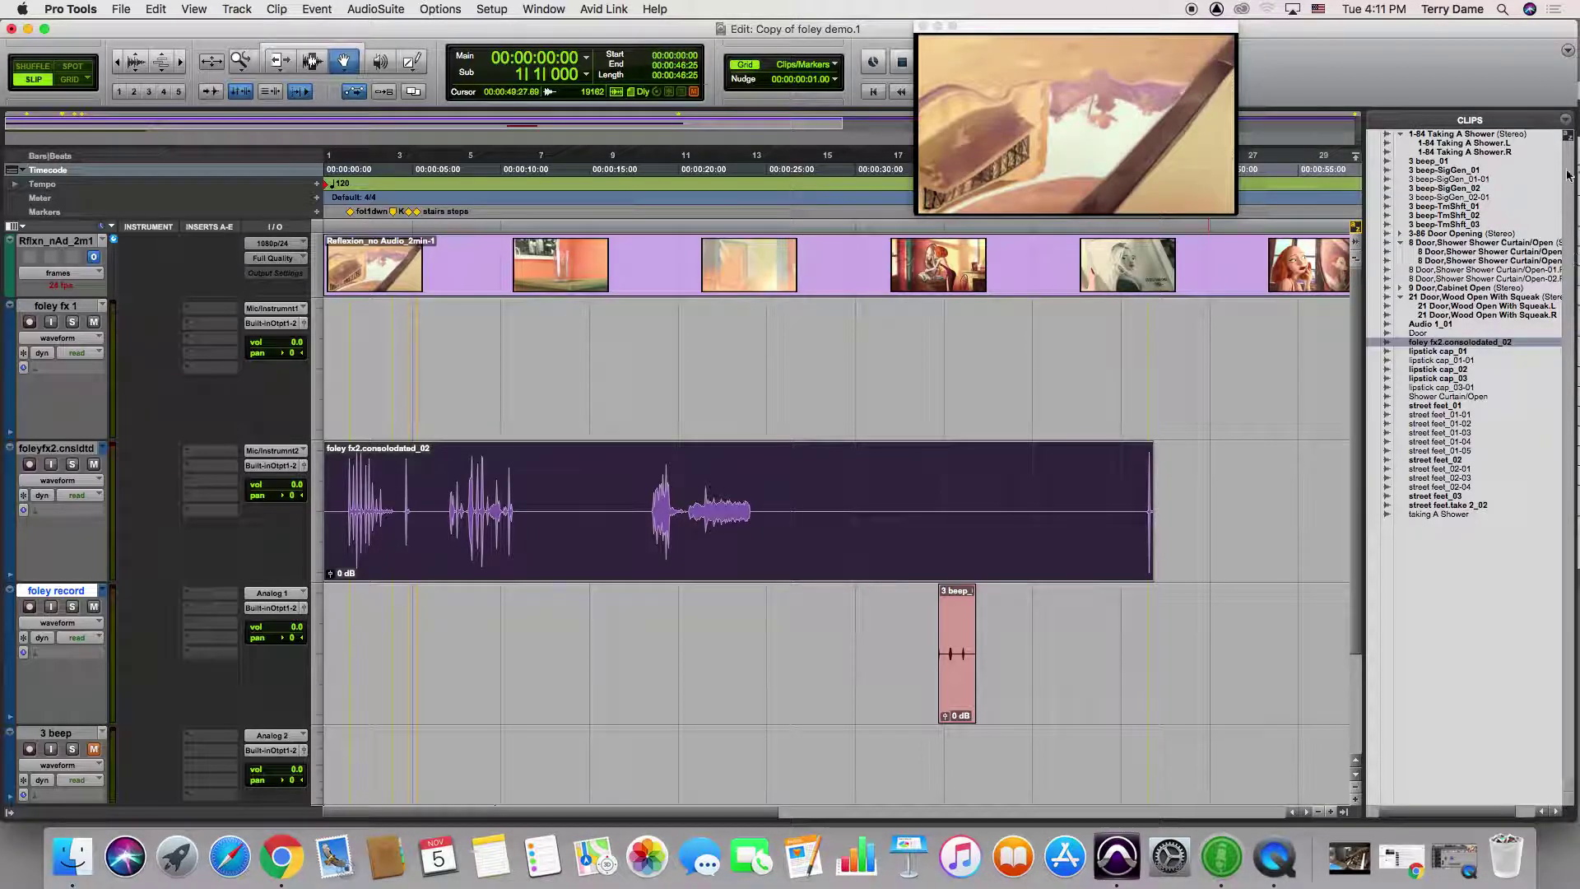
click(1566, 126)
click(1566, 126)
click(1566, 126)
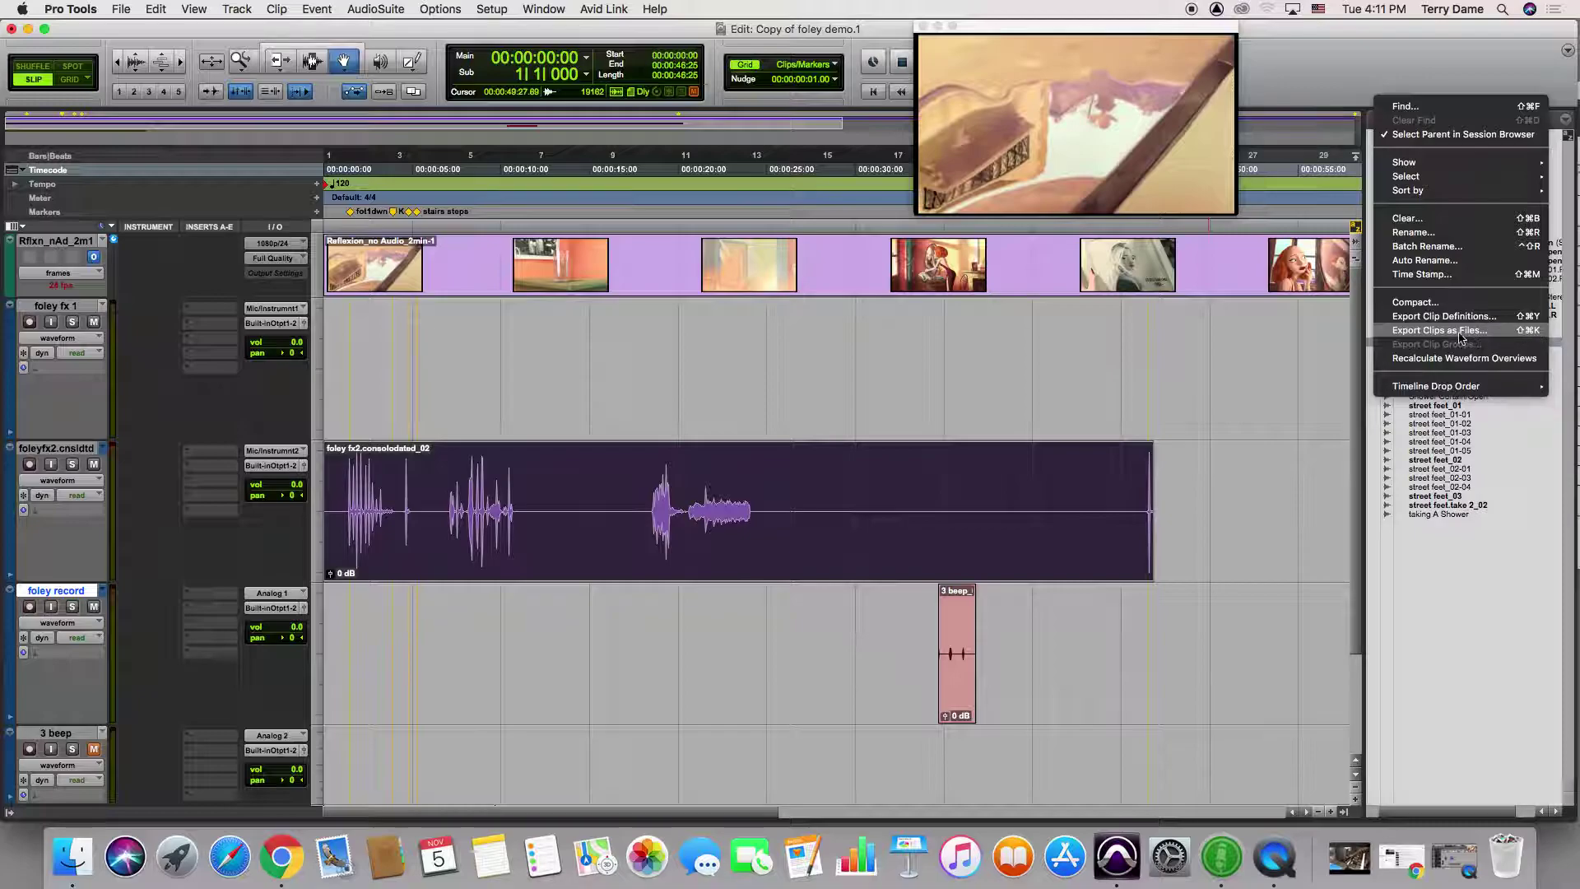
click(1521, 331)
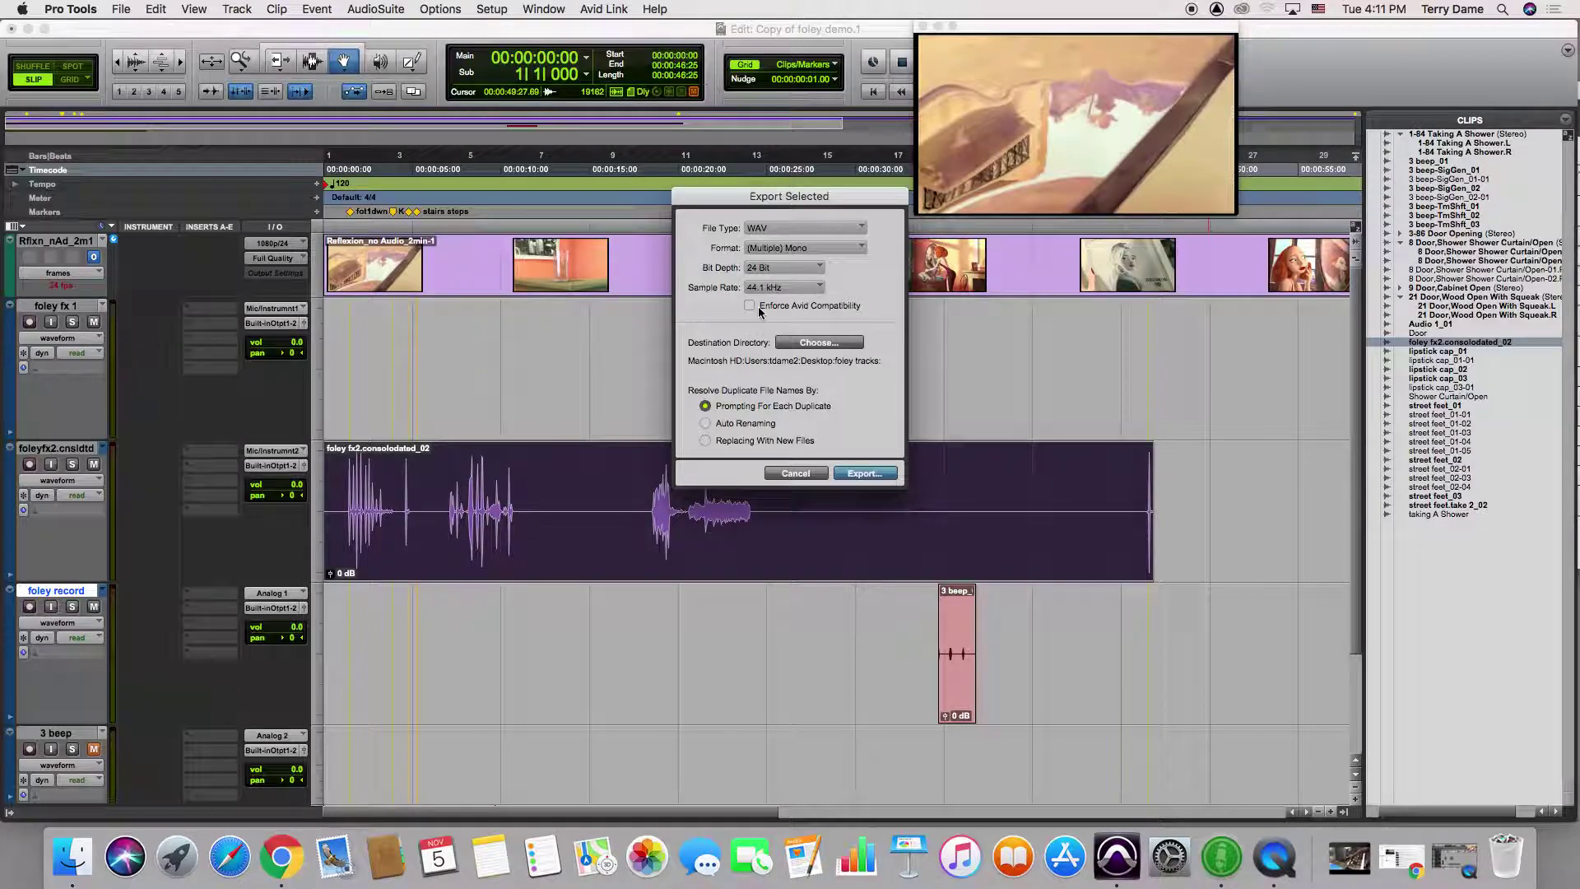
Step: Set the export sample rate to 48 kHz and check the foley tracks destination folder on the desktop
click(782, 287)
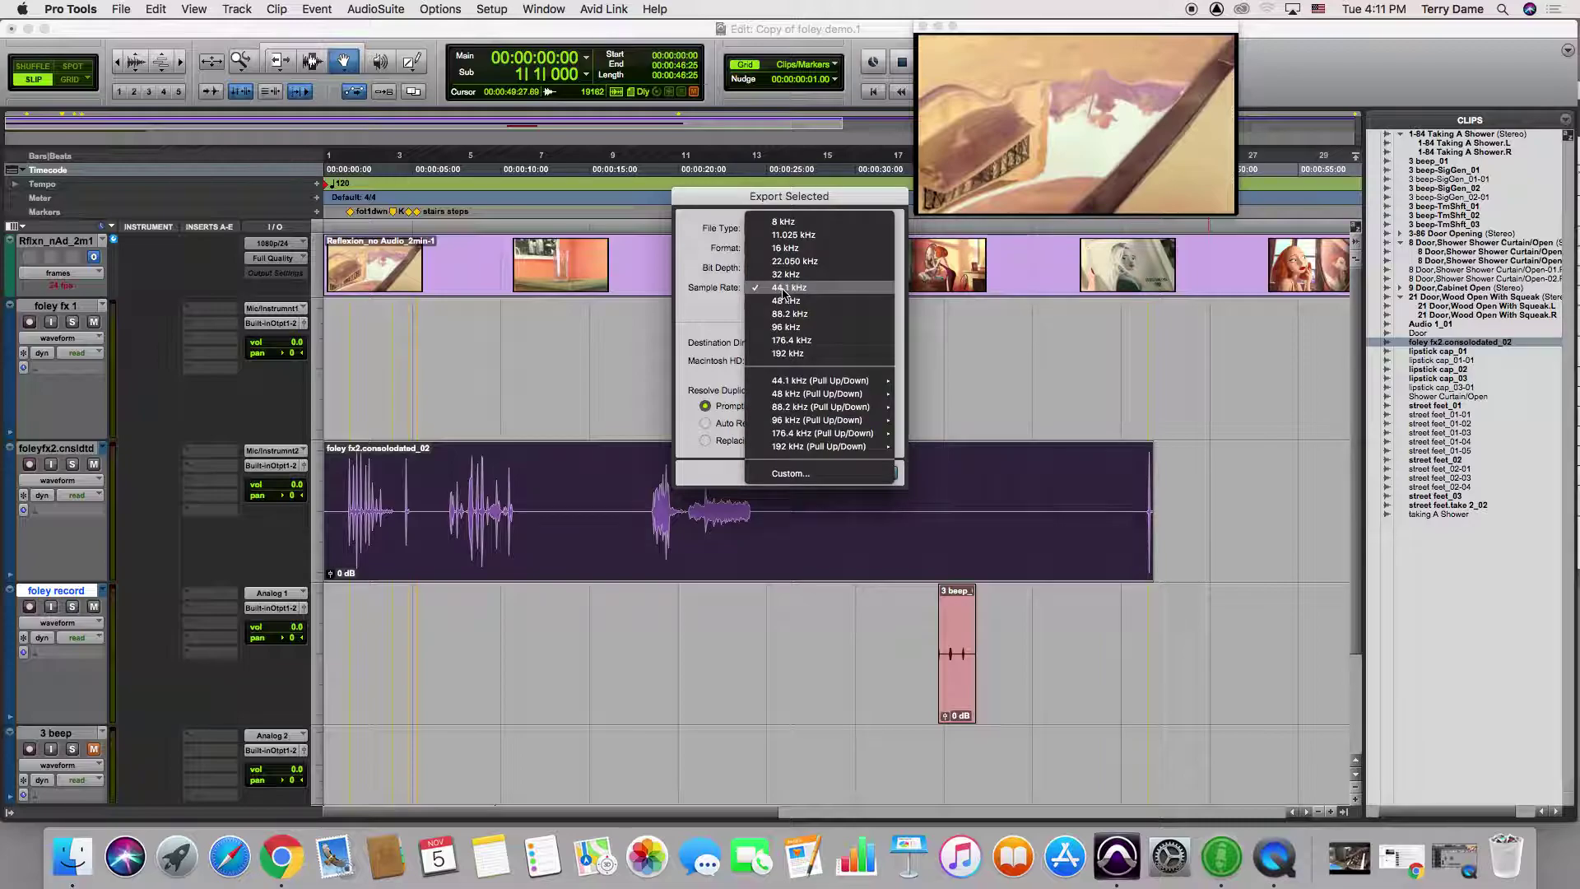
click(786, 301)
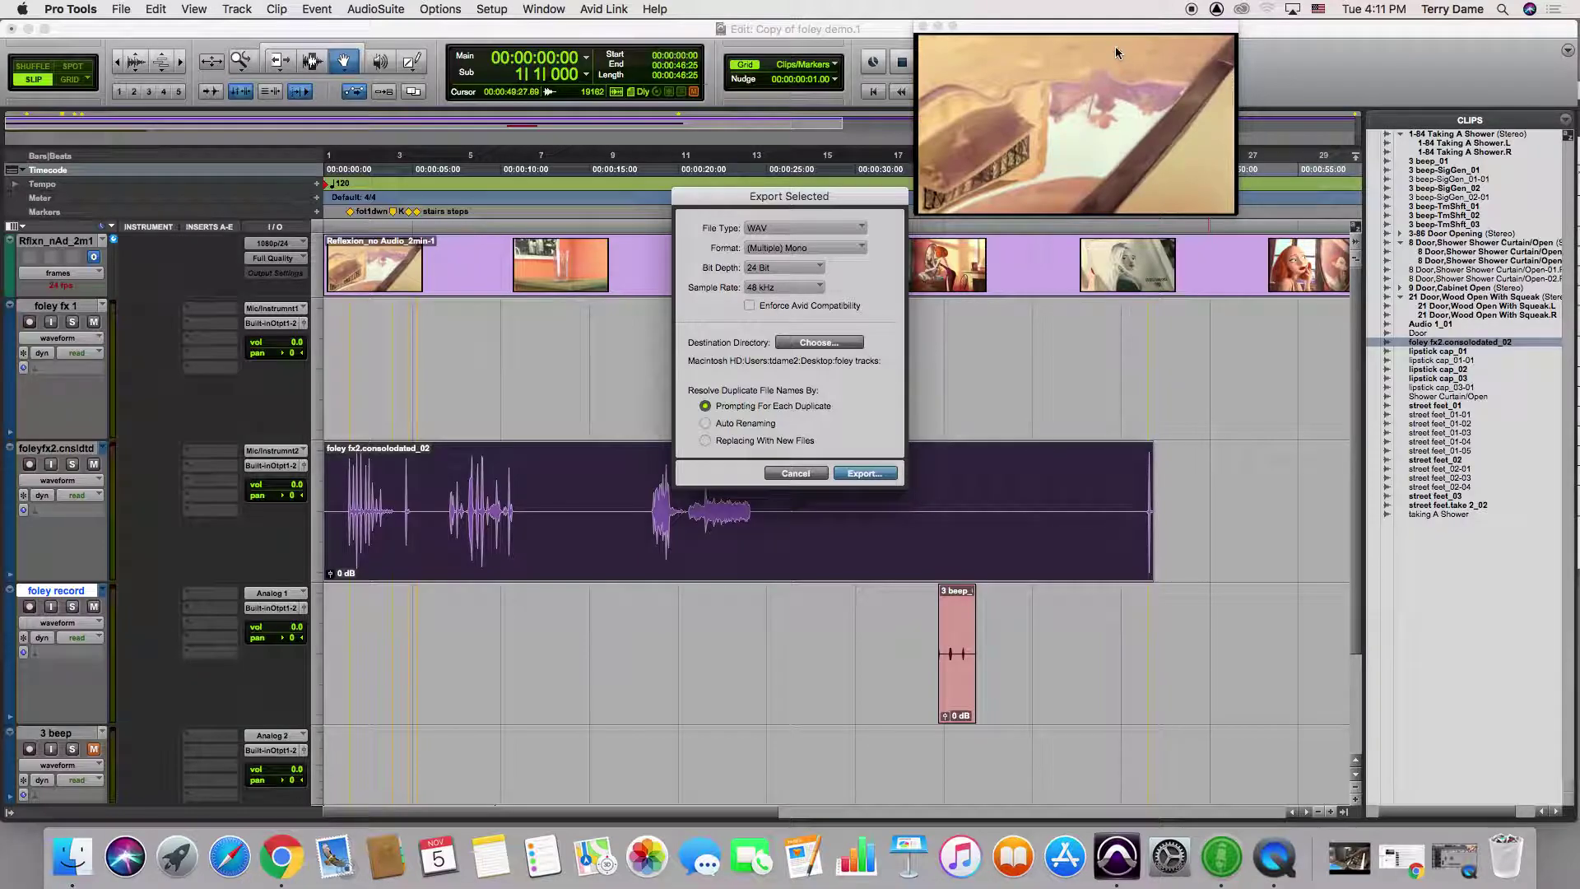
key(F11)
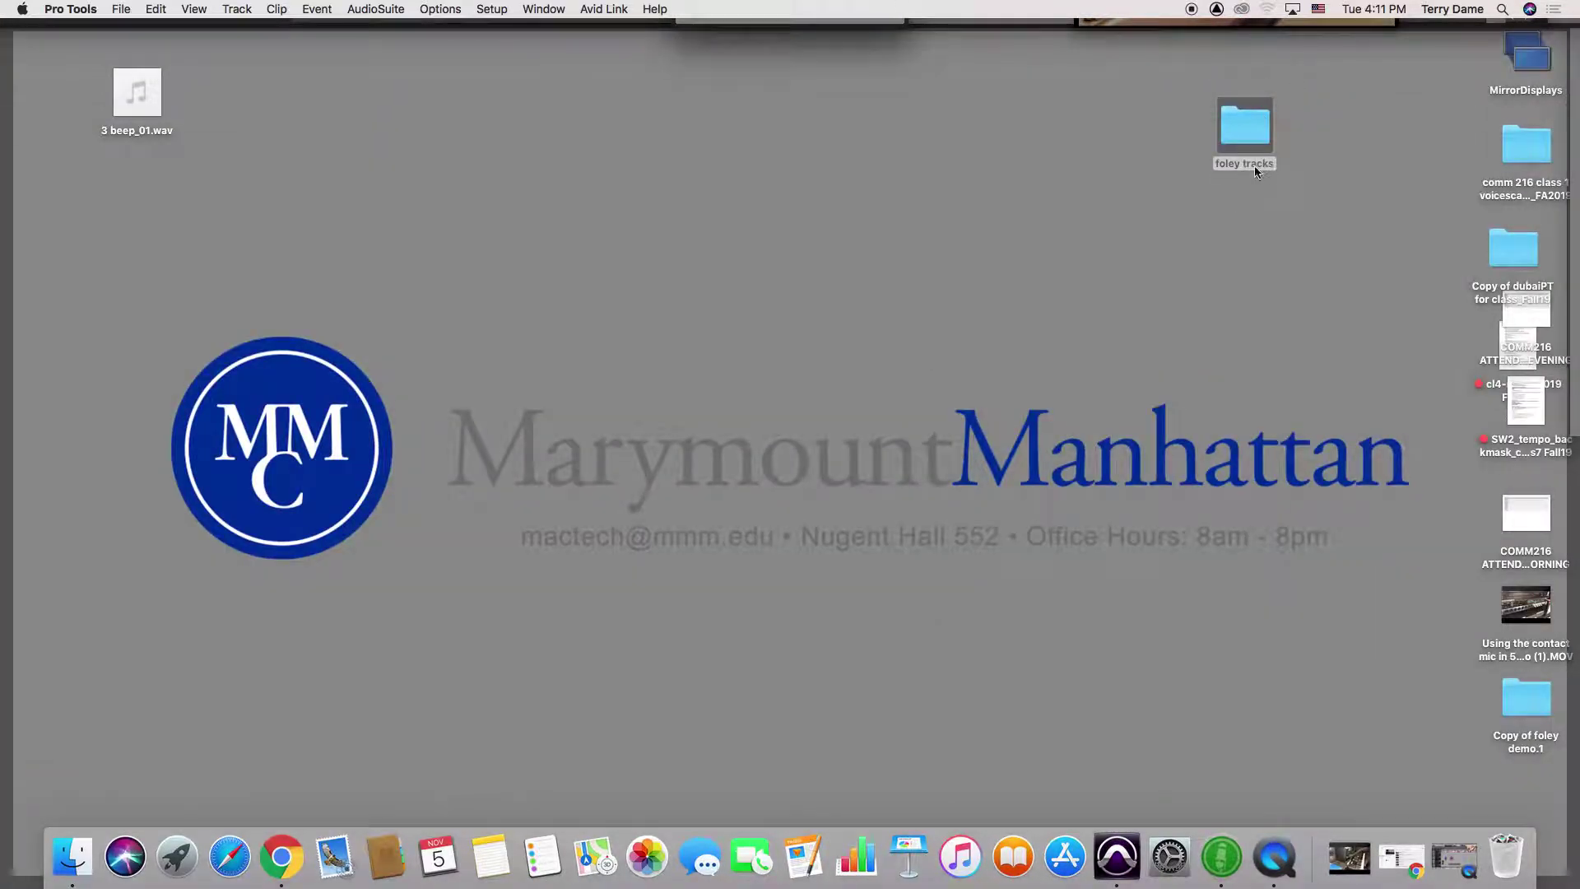
key(F11)
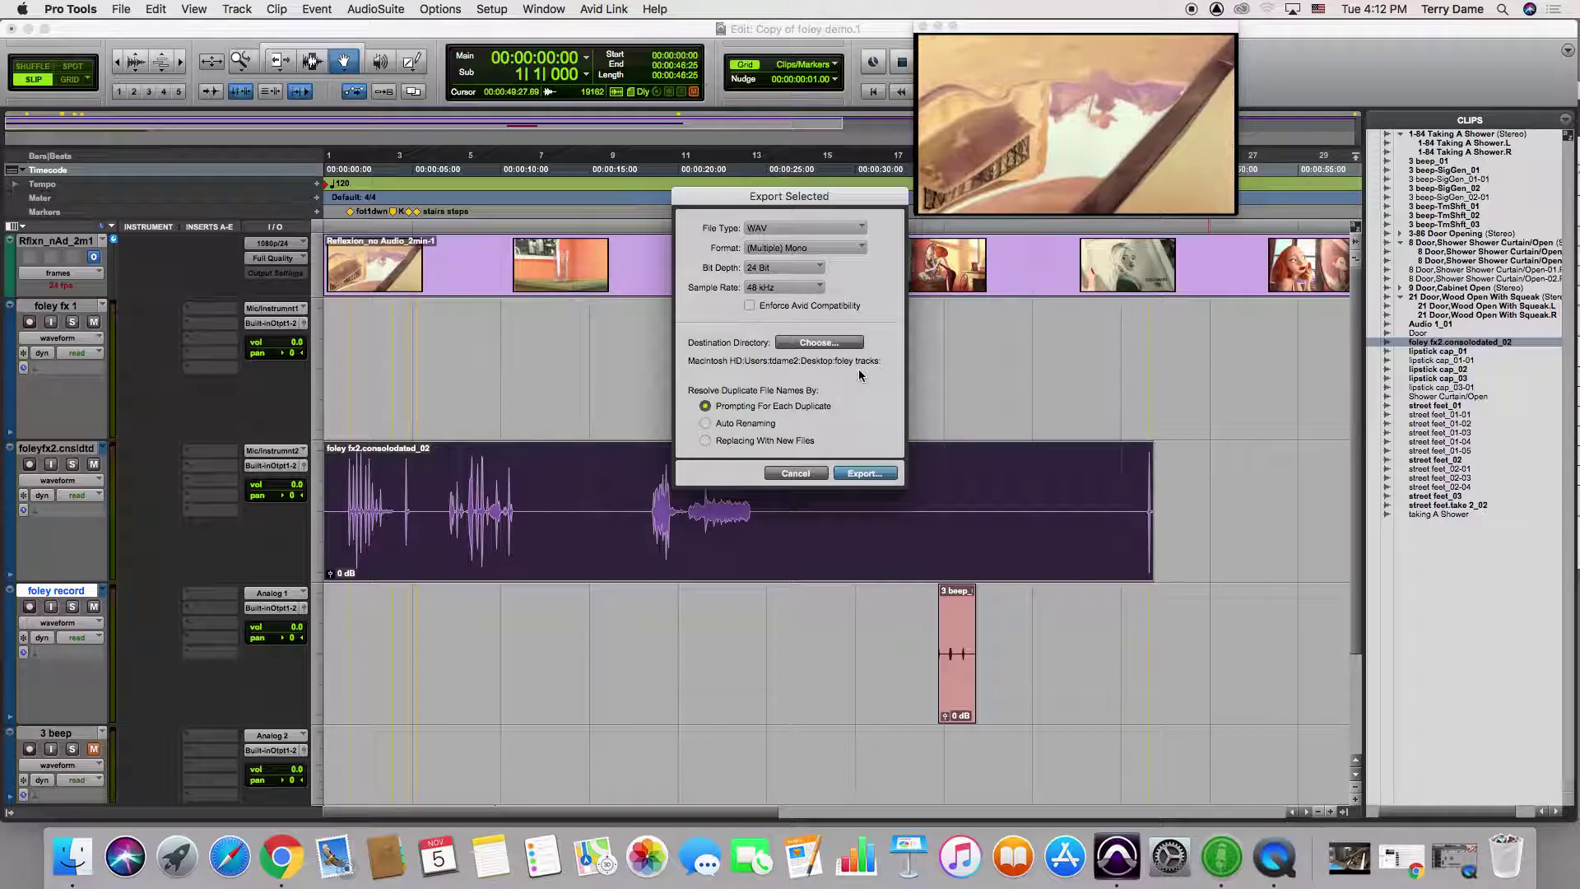
Step: Export the consolidated foley fx2 clip, check the exported WAV in the desktop's foley tracks folder, and return to the session
click(870, 475)
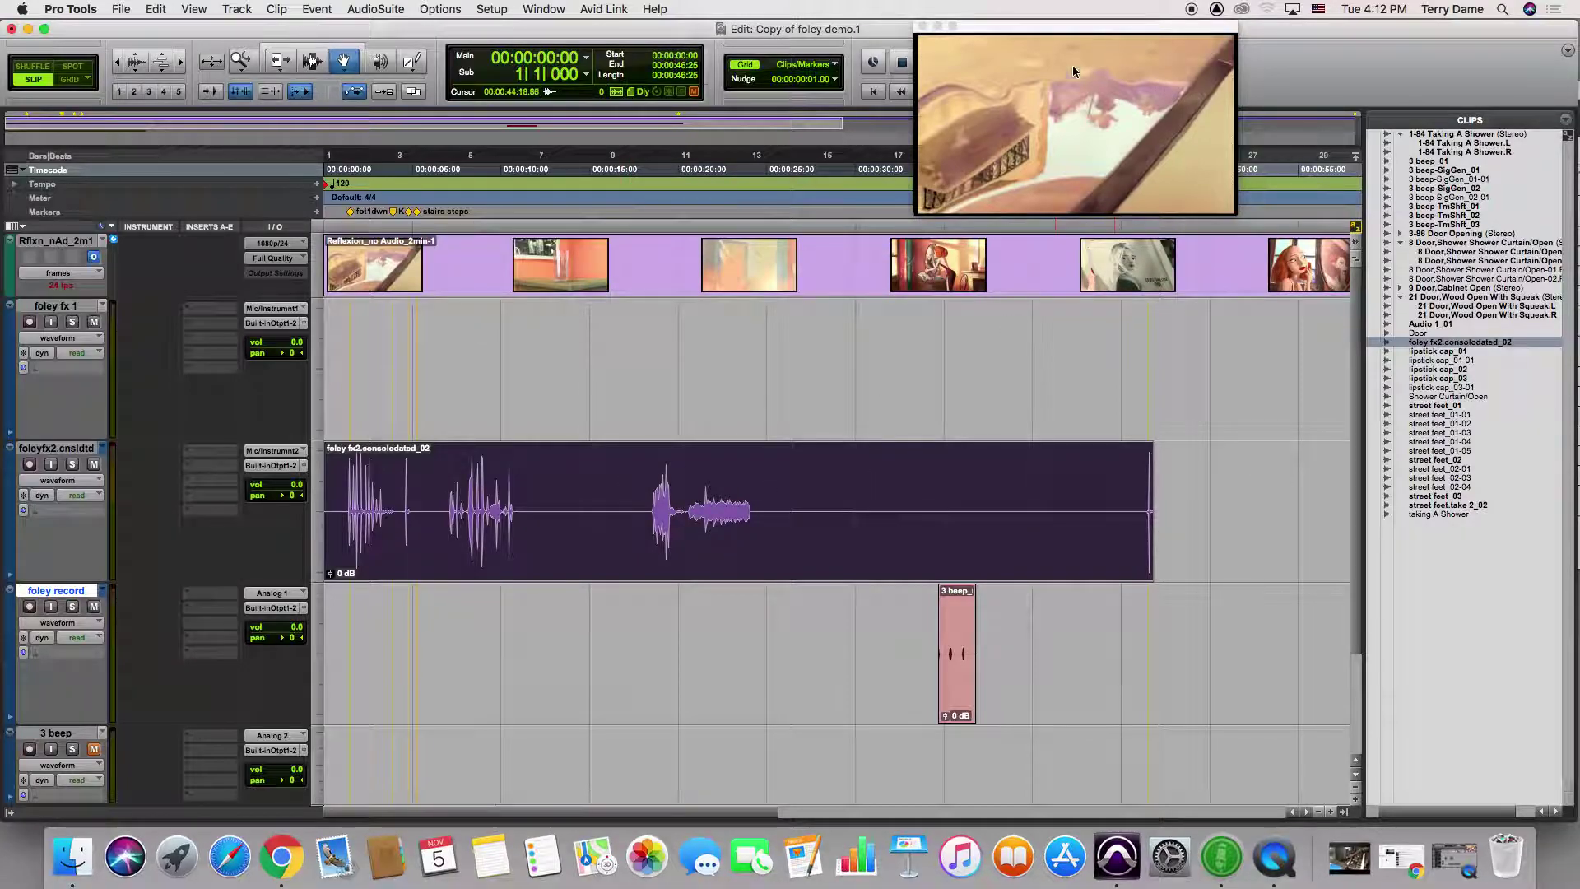
drag(1320, 27, 1221, 368)
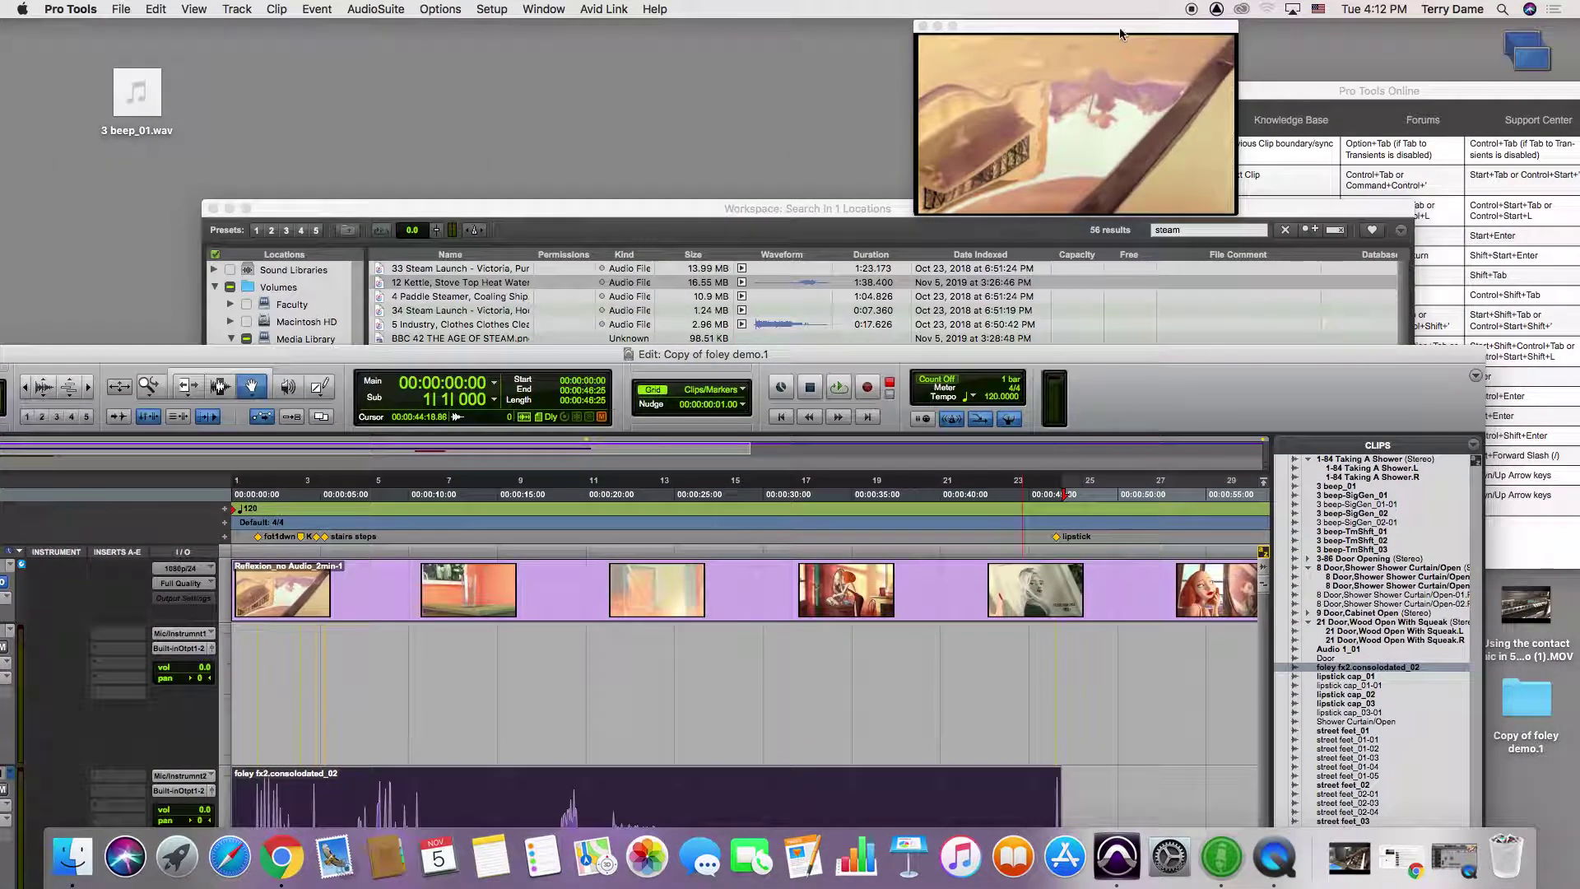
key(F11)
click(1246, 125)
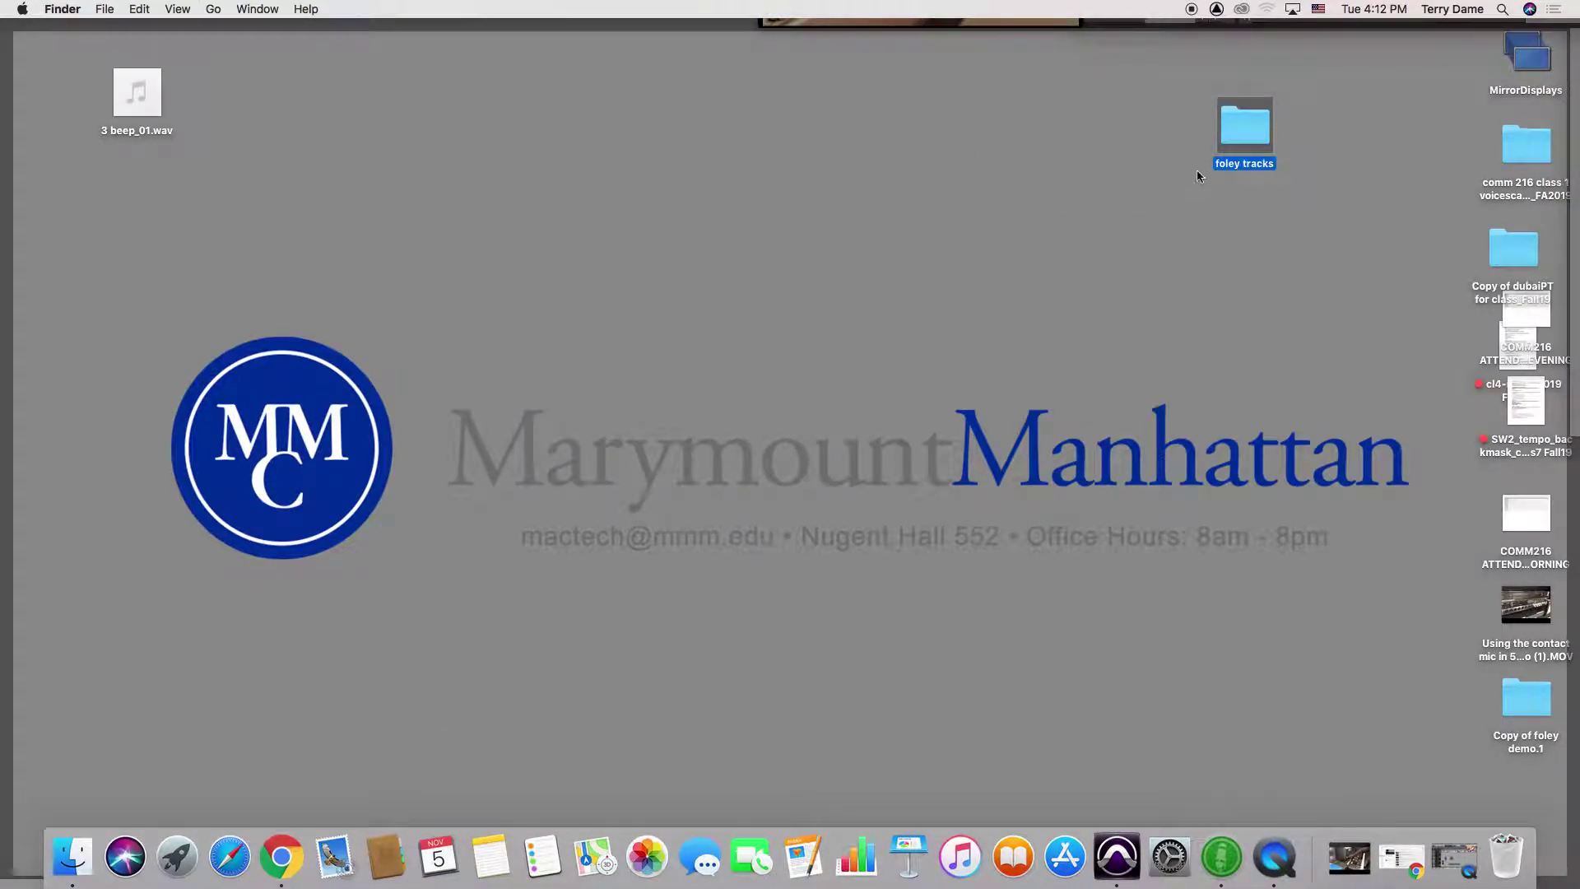
double_click(1237, 150)
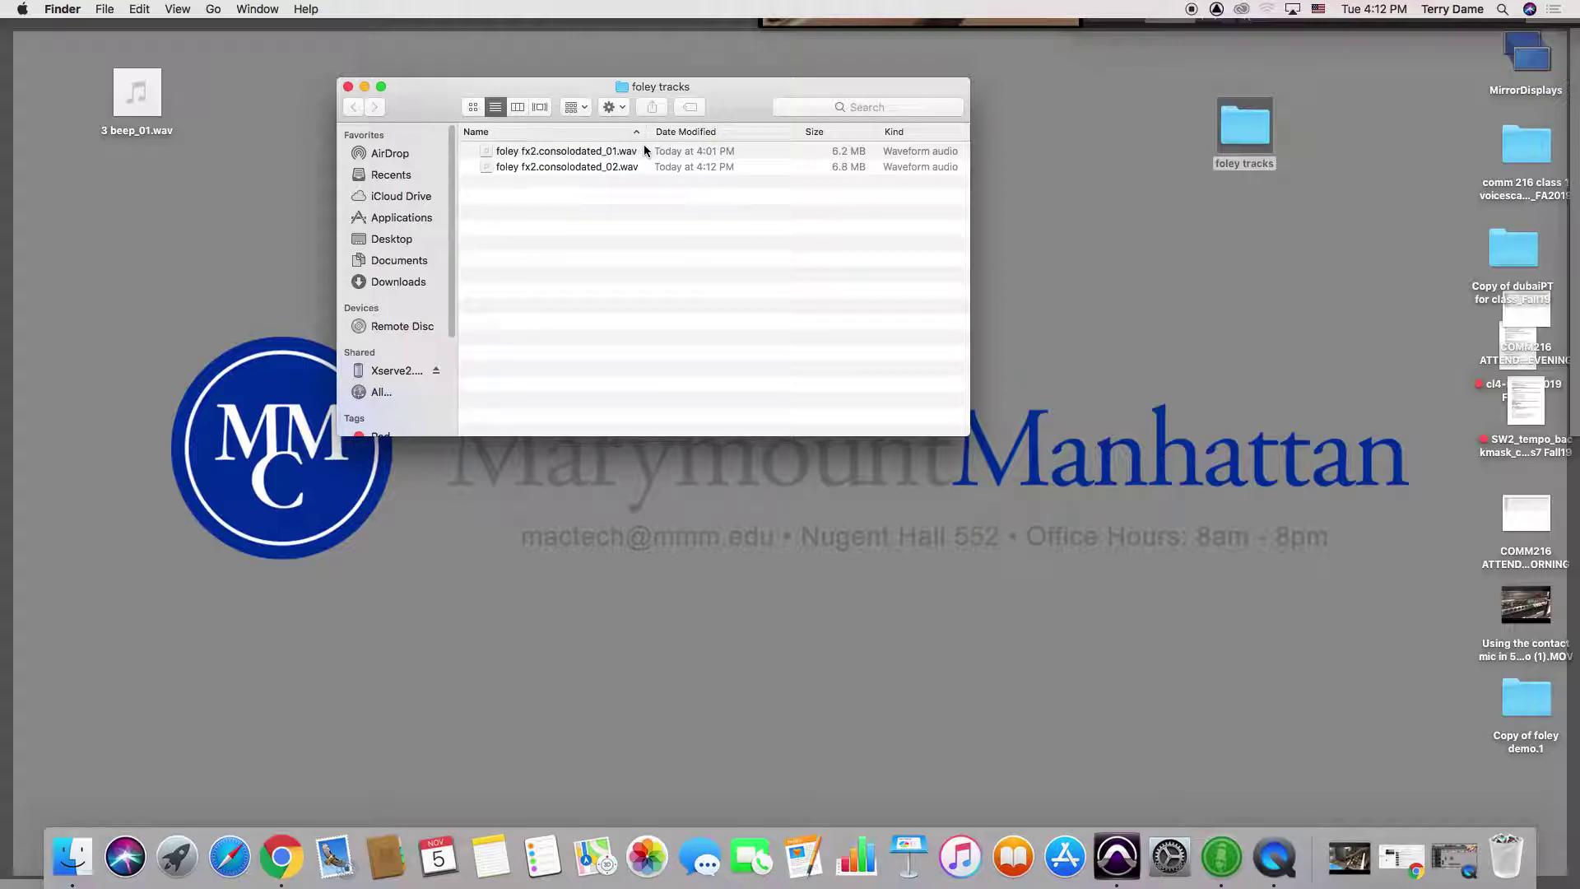
click(348, 87)
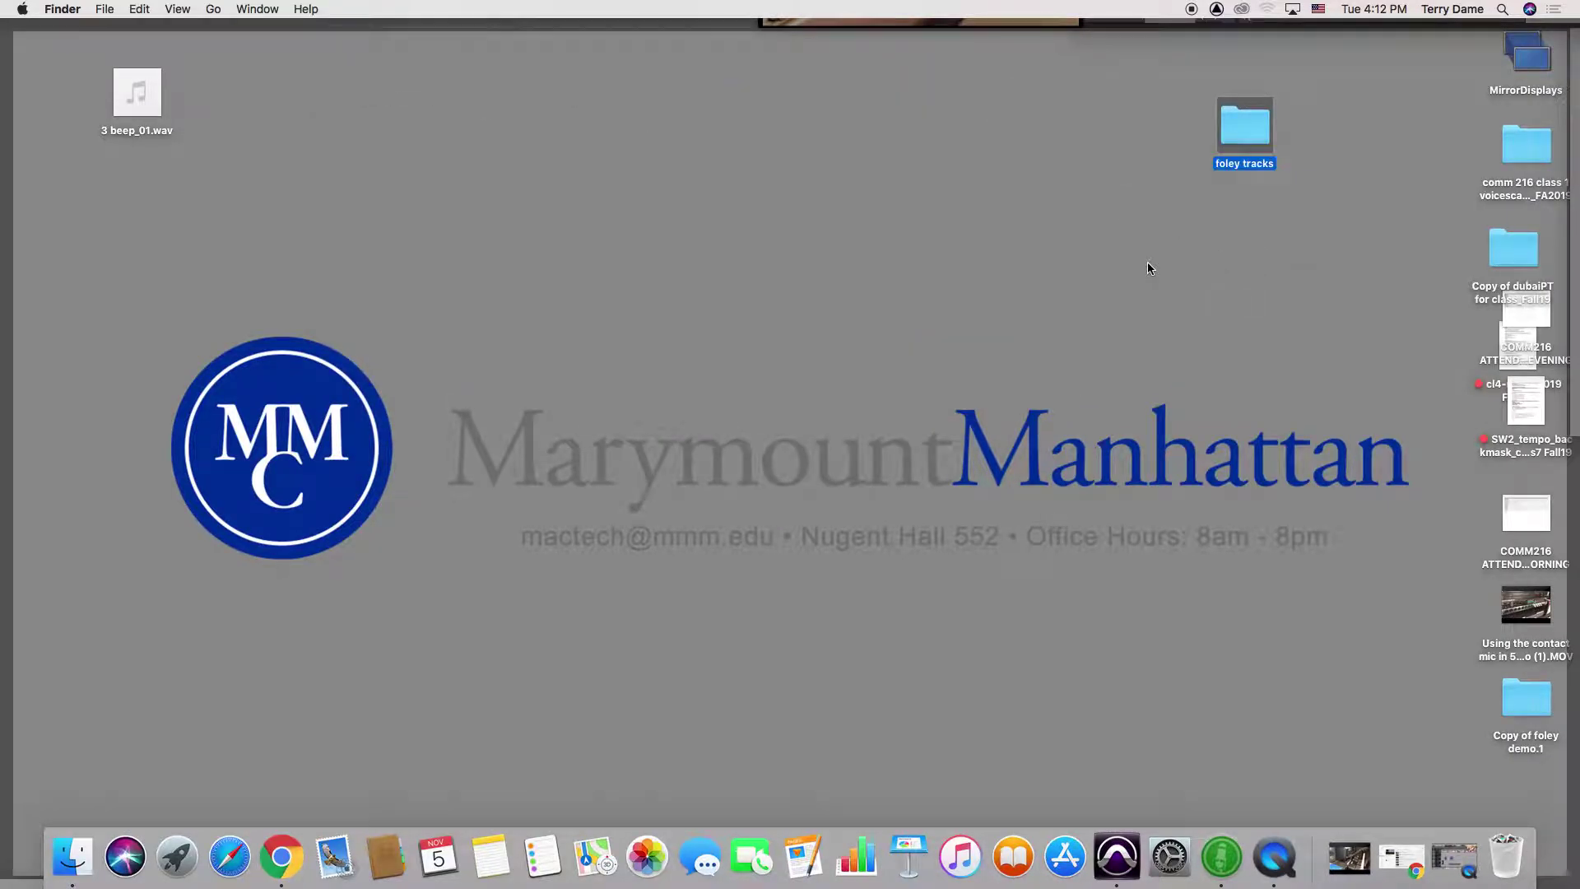
key(F11)
click(938, 349)
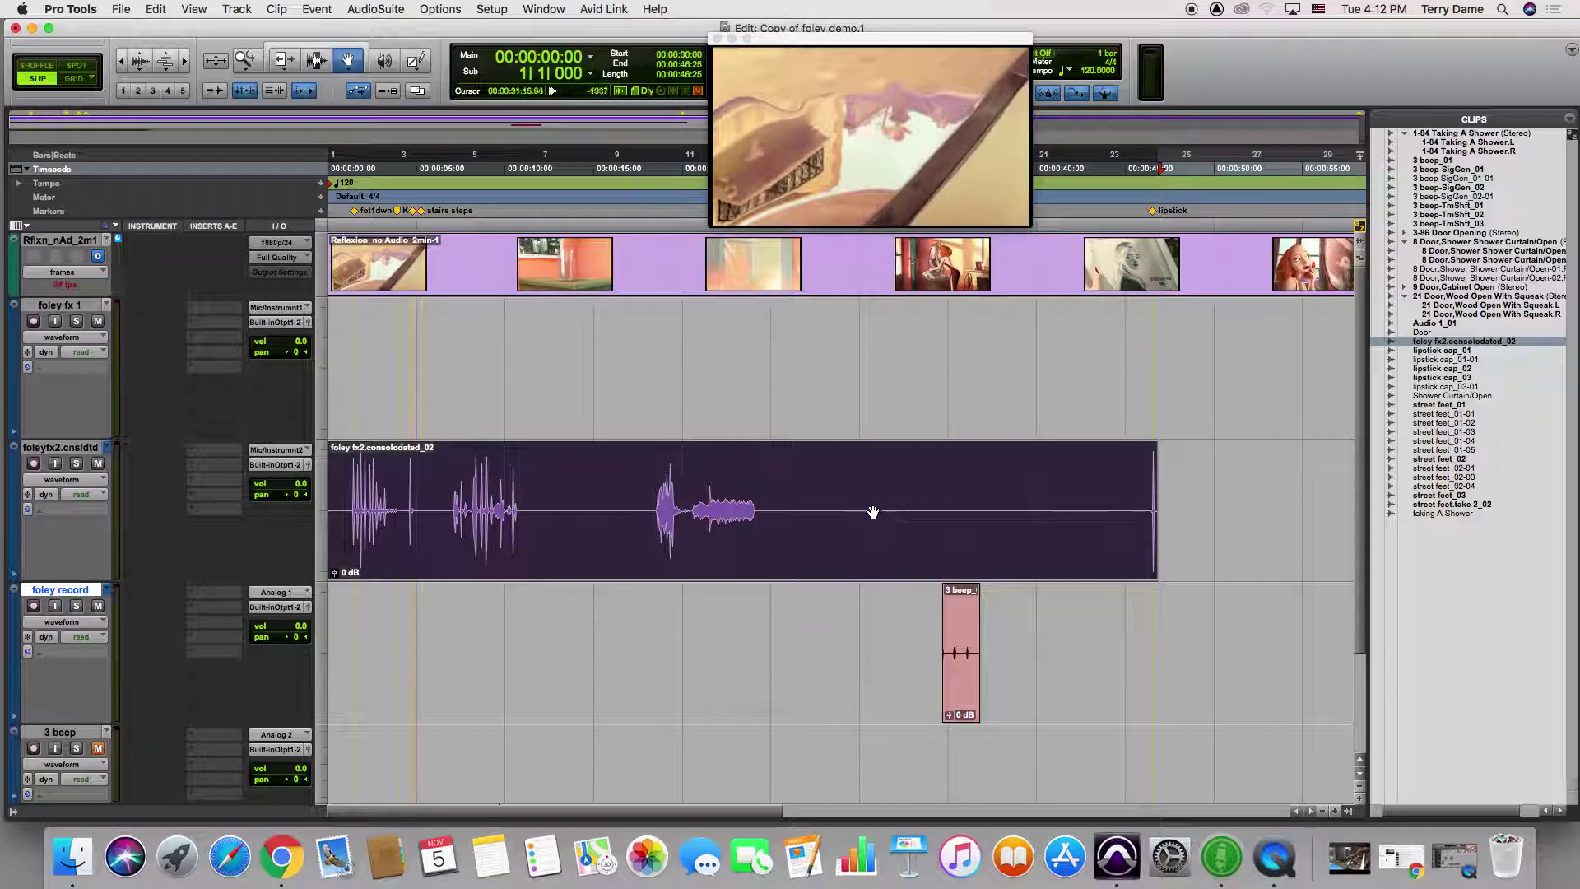
Step: Separate the consolidated foley fx2 clip at 00:00:18:16, exactly where the silence ends and the next sound begins
key(F7)
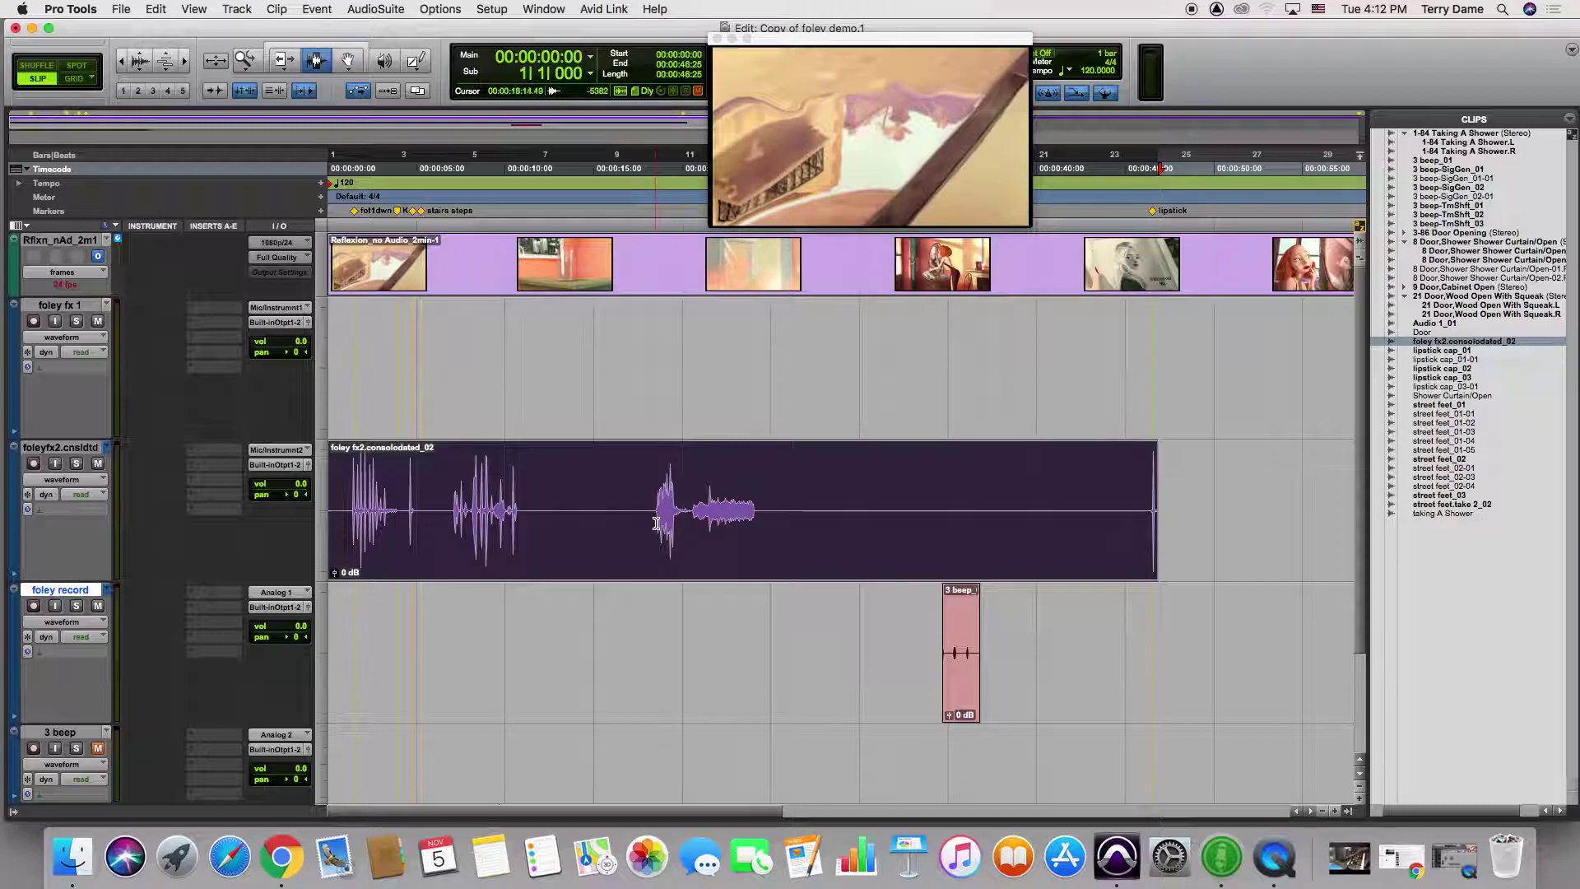
click(656, 523)
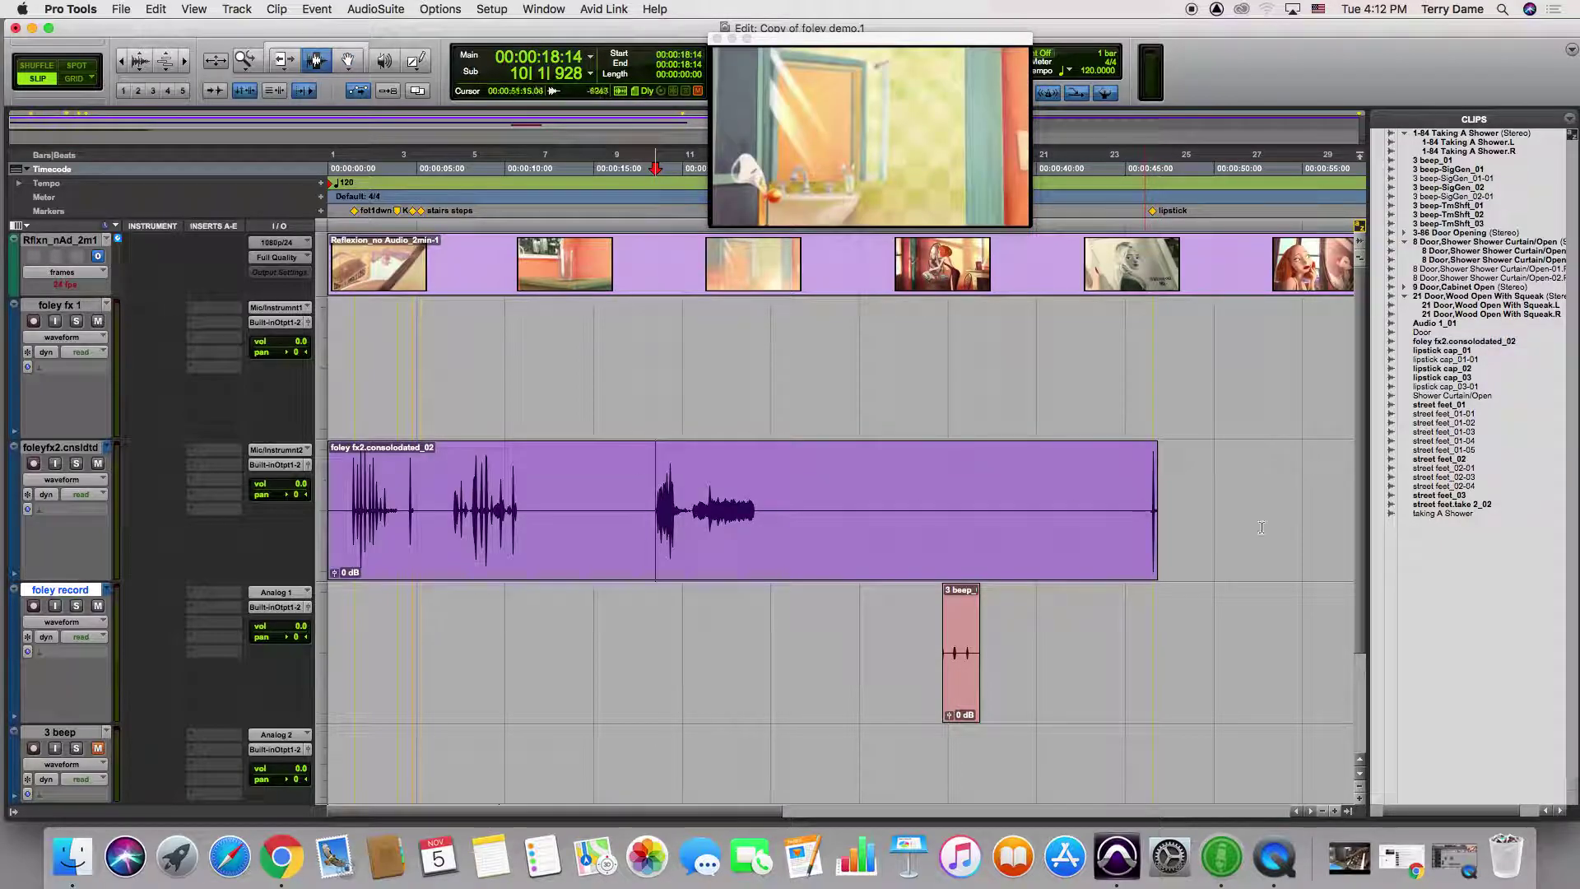
key(super+bracketright)
key(super+bracketright)
key(super+bracketright)
key(super+bracketright)
key(super+bracketright)
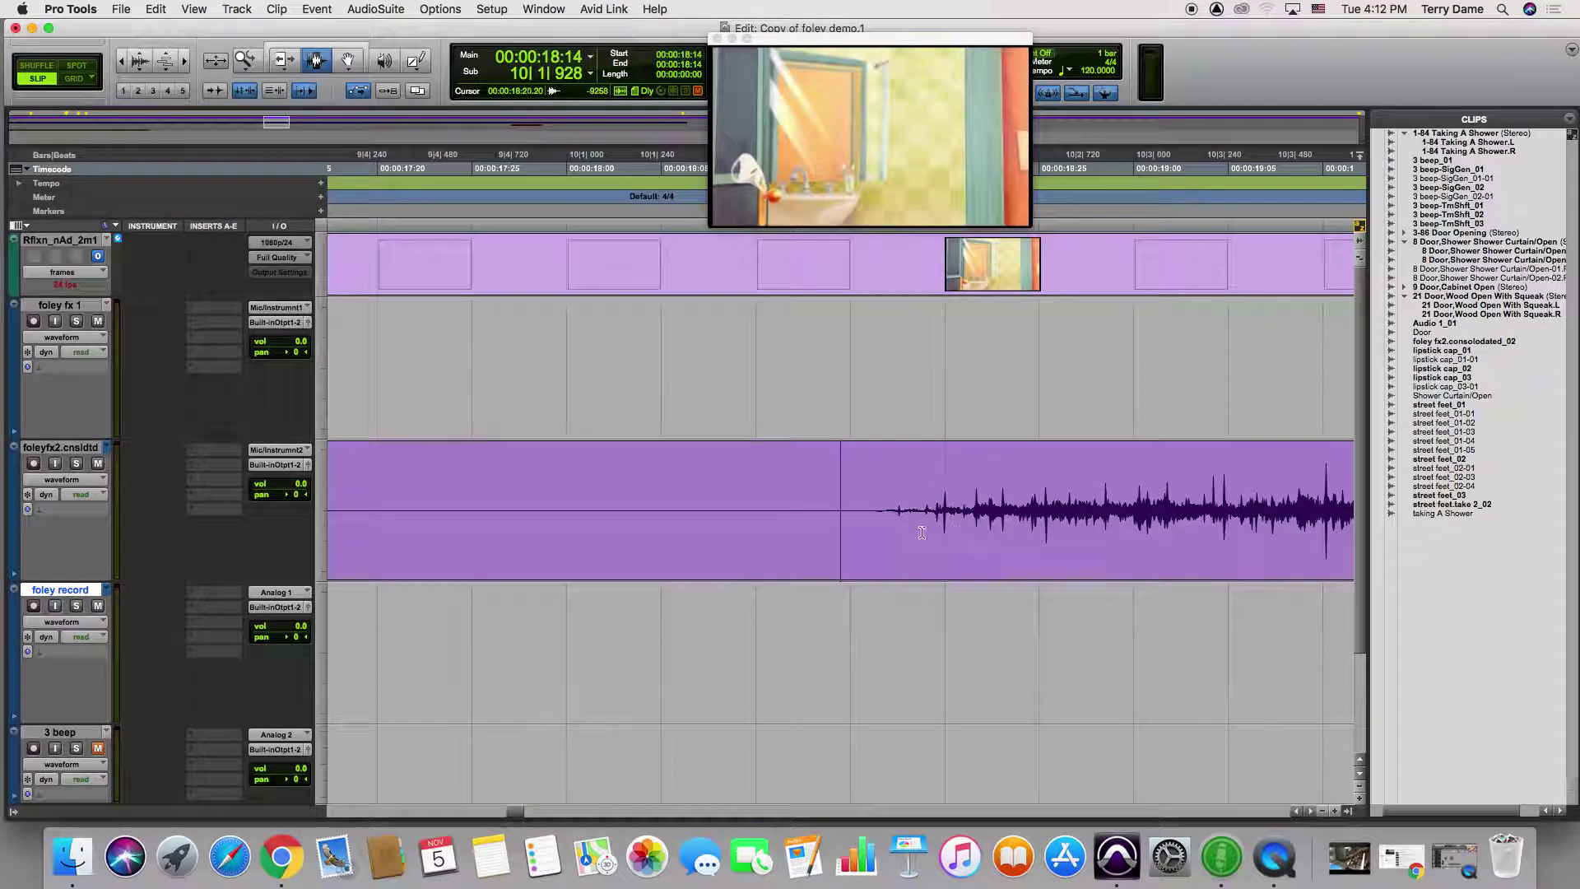
click(875, 520)
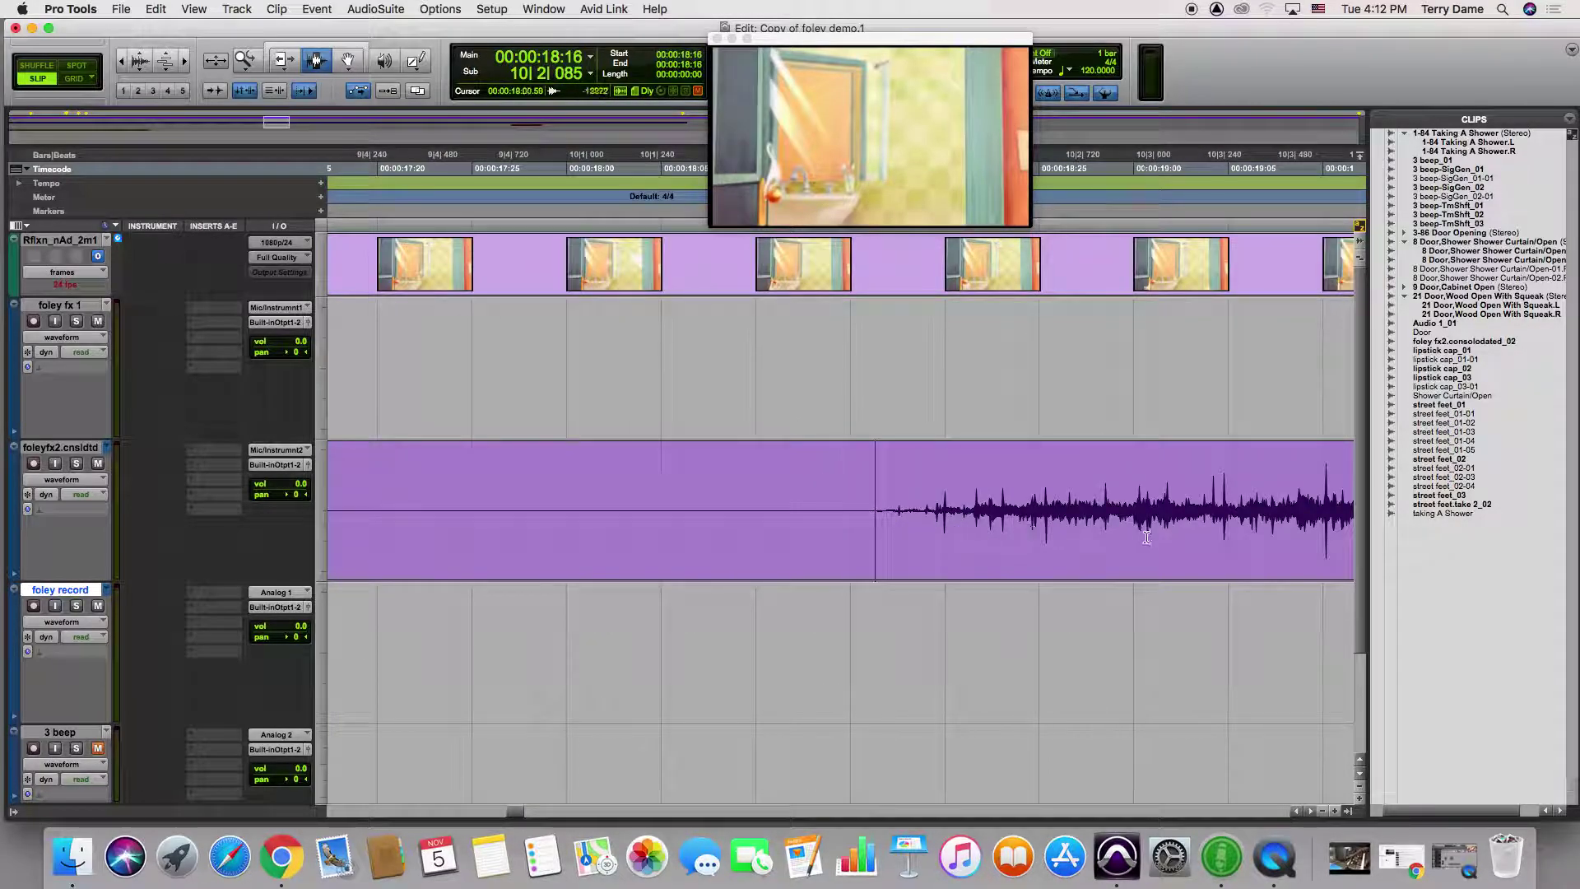
key(super+e)
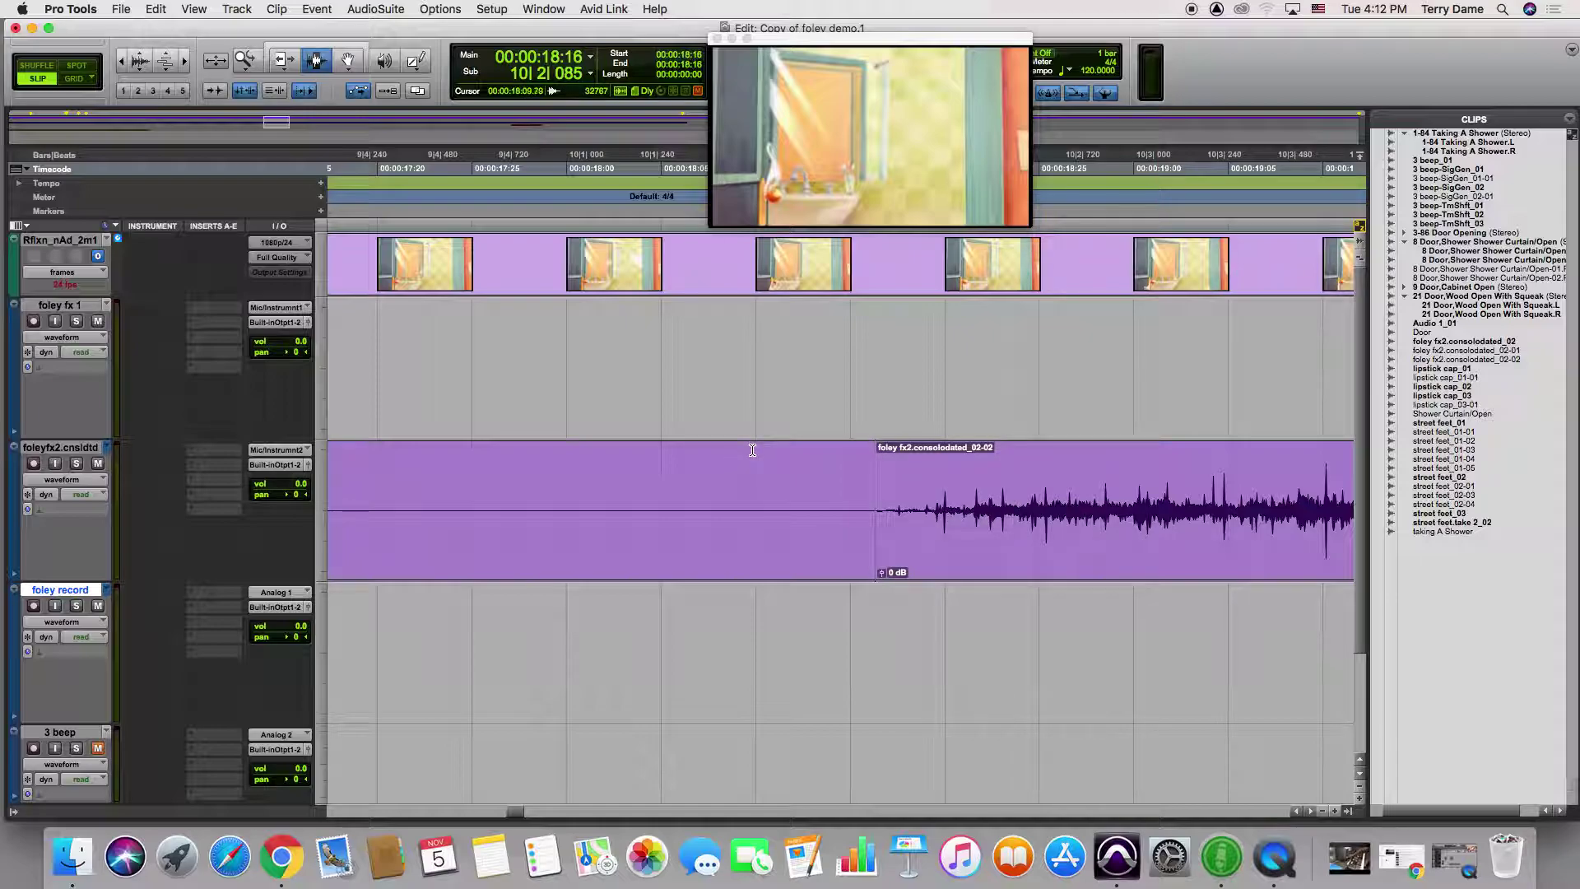
Step: Hide the clip list to give the edit tracks the full window width
key(super+bracketleft)
key(super+bracketleft)
key(super+bracketleft)
key(super+bracketleft)
key(super+bracketleft)
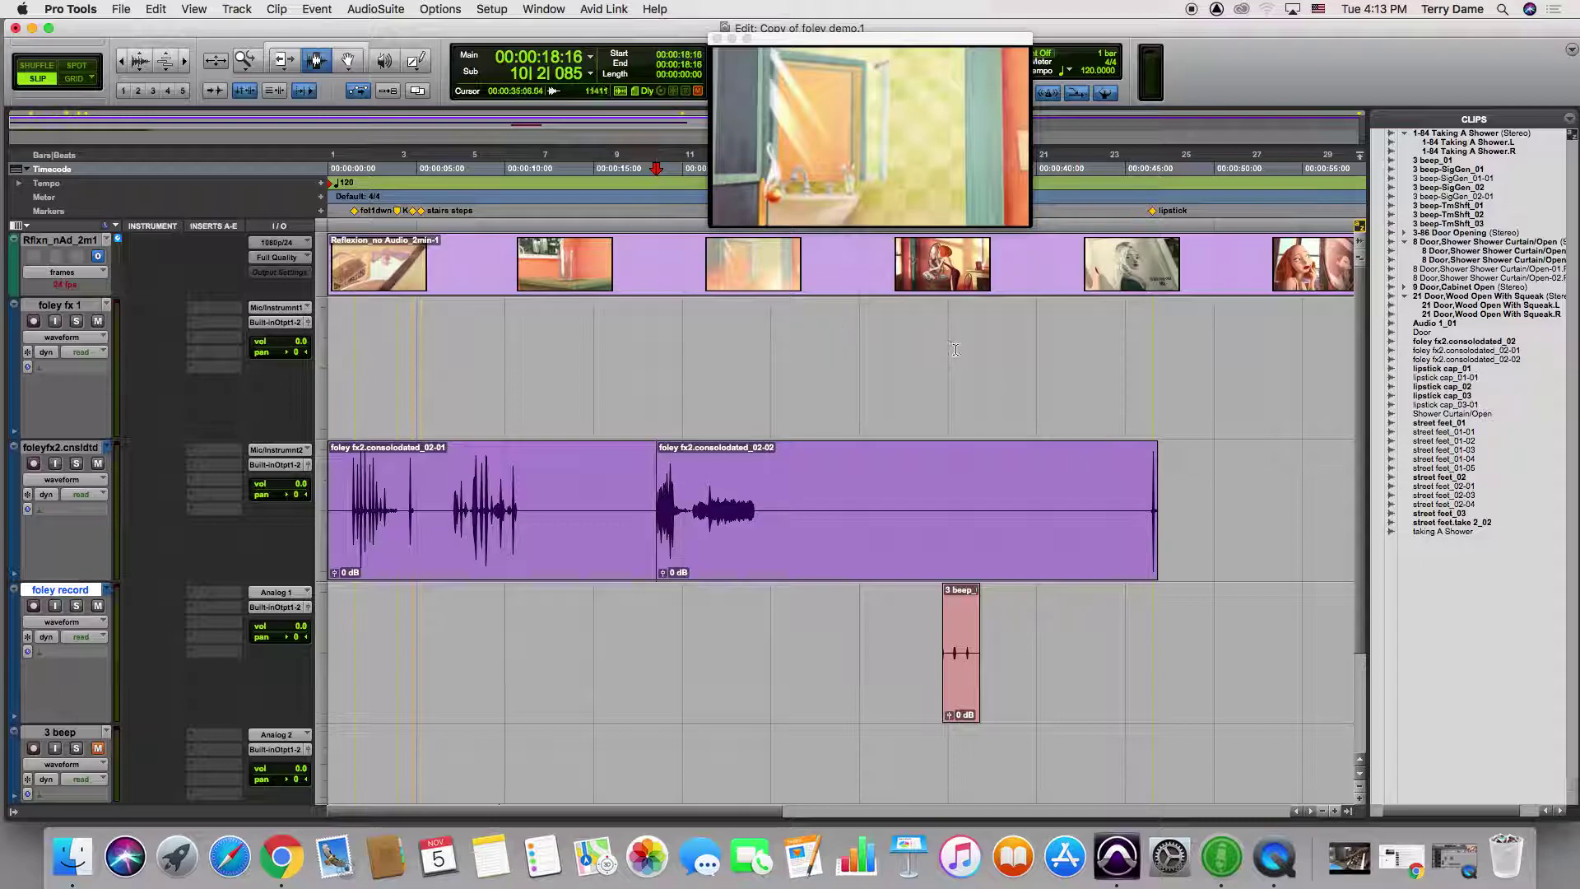
click(1348, 811)
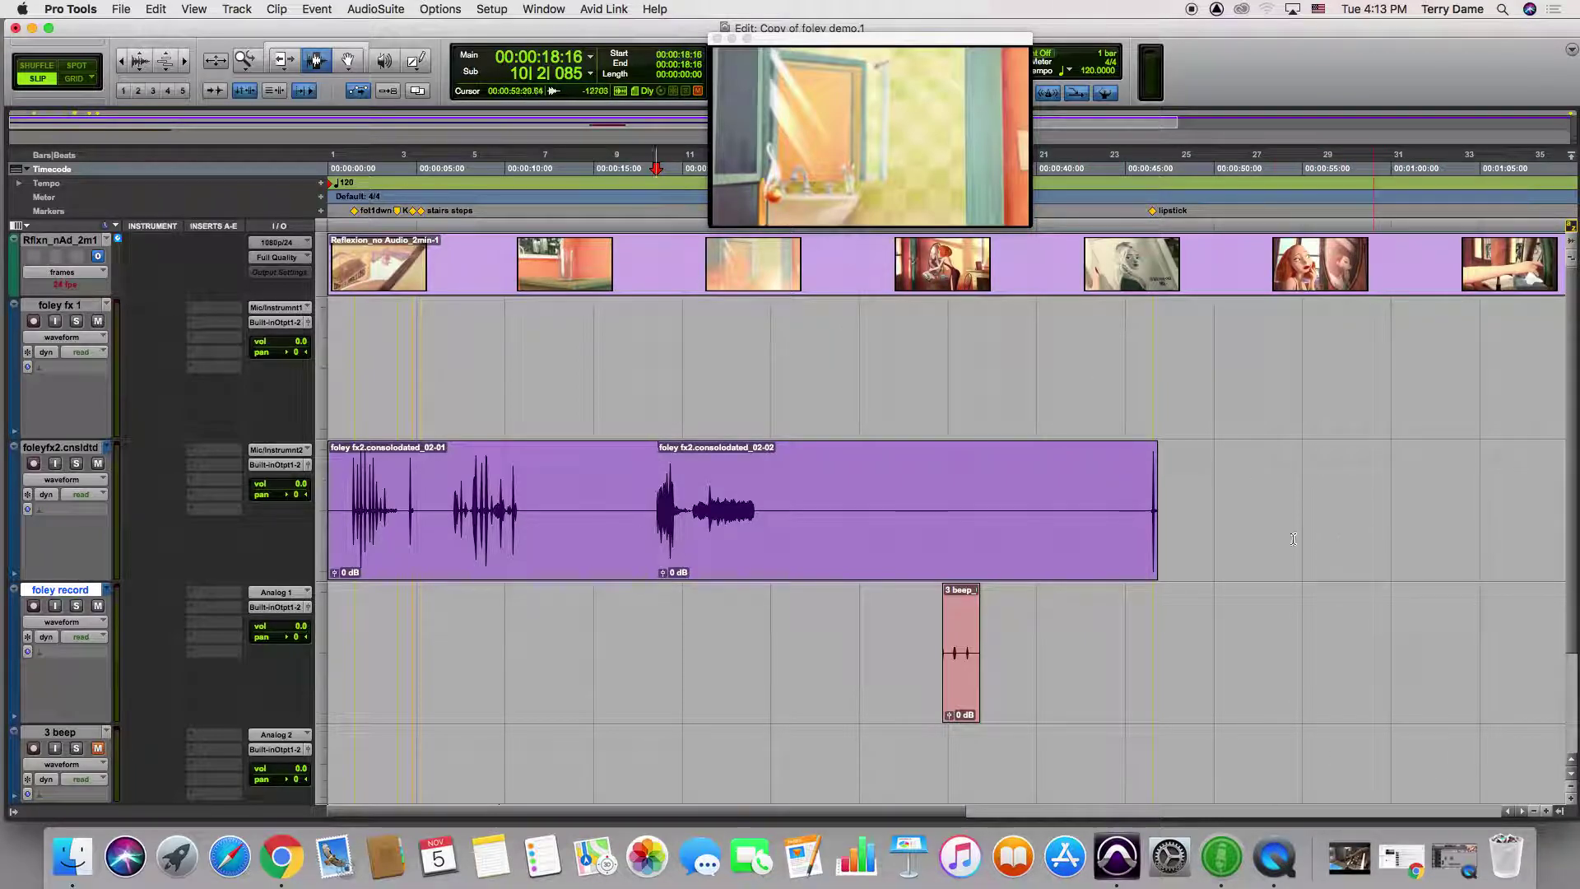